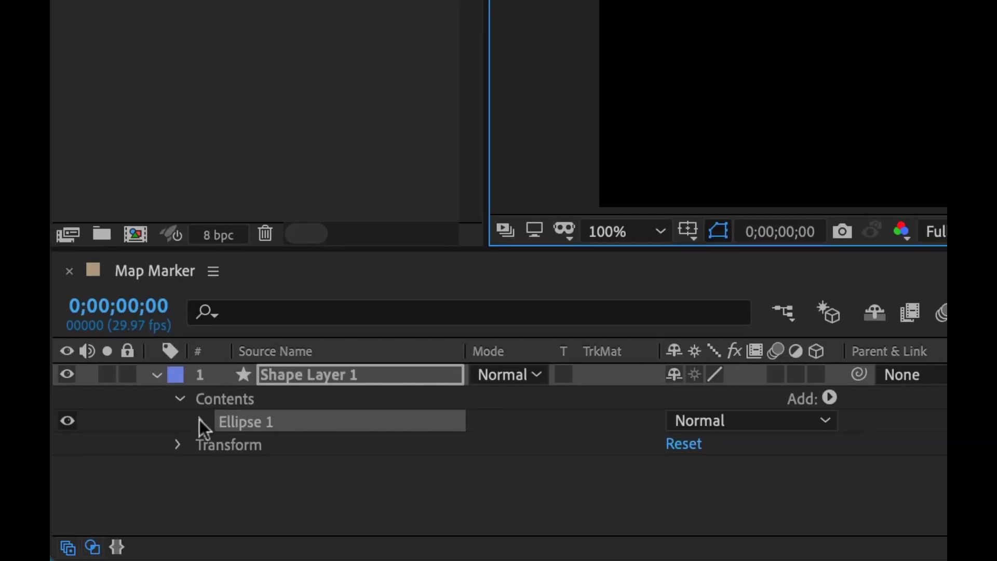
Set the position in Ellipse 1's own transform properties to 0, 0 so the circle is centred in the composition
{"action": "left_click", "coordinate": [201, 421]}
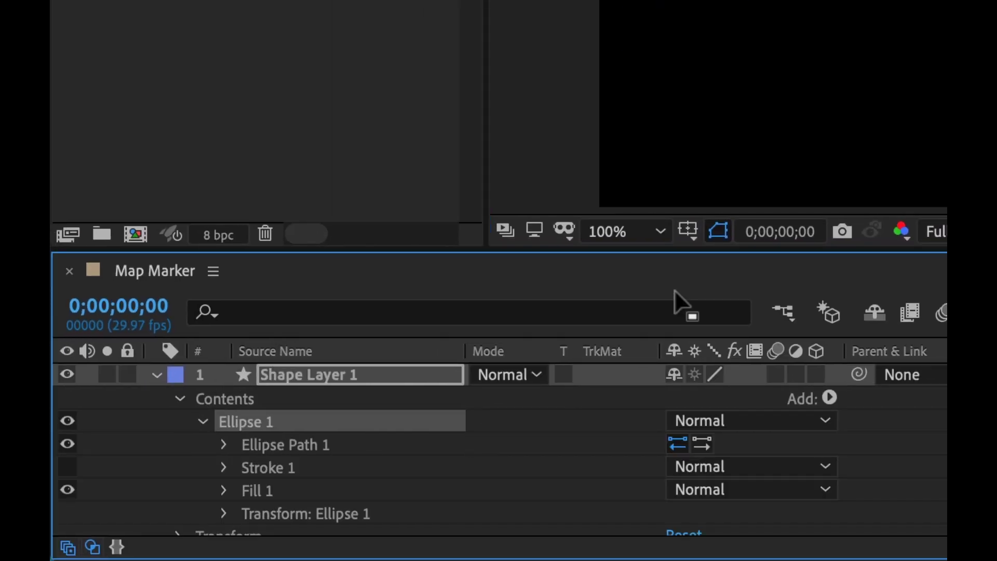
{"action": "left_click_drag", "start_coordinate": [719, 252], "coordinate": [718, 201]}
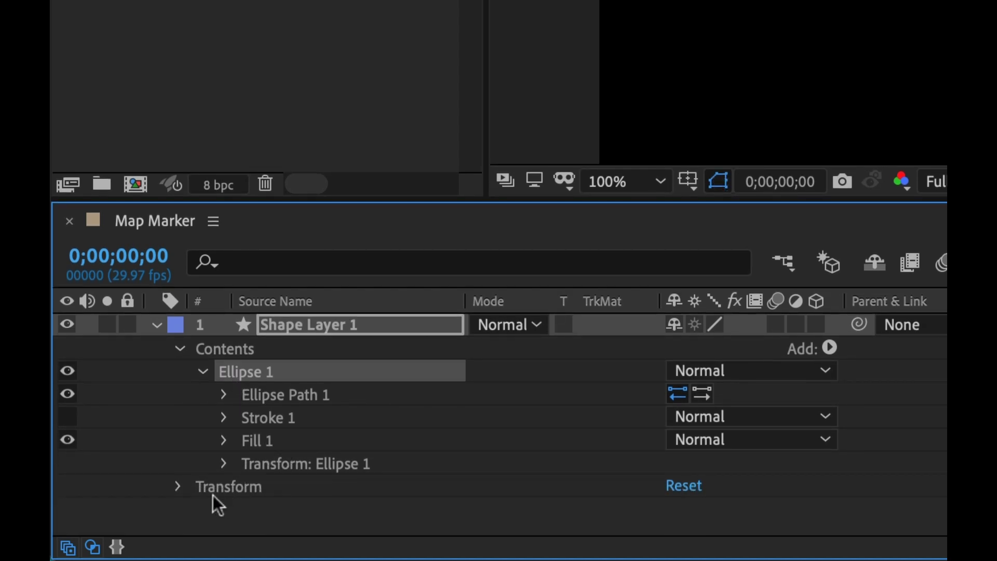
{"action": "left_click", "coordinate": [224, 487]}
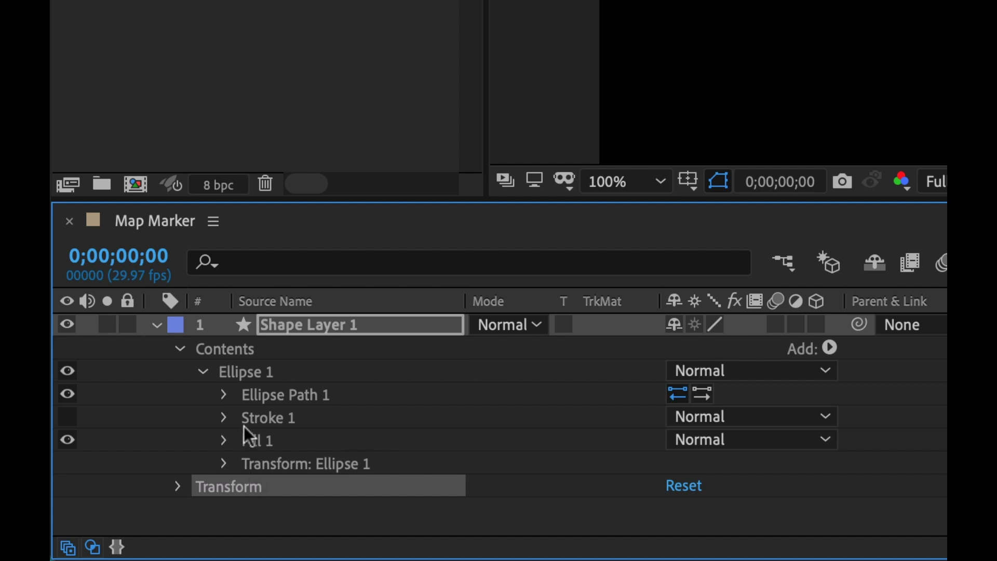
{"action": "left_click", "coordinate": [266, 470]}
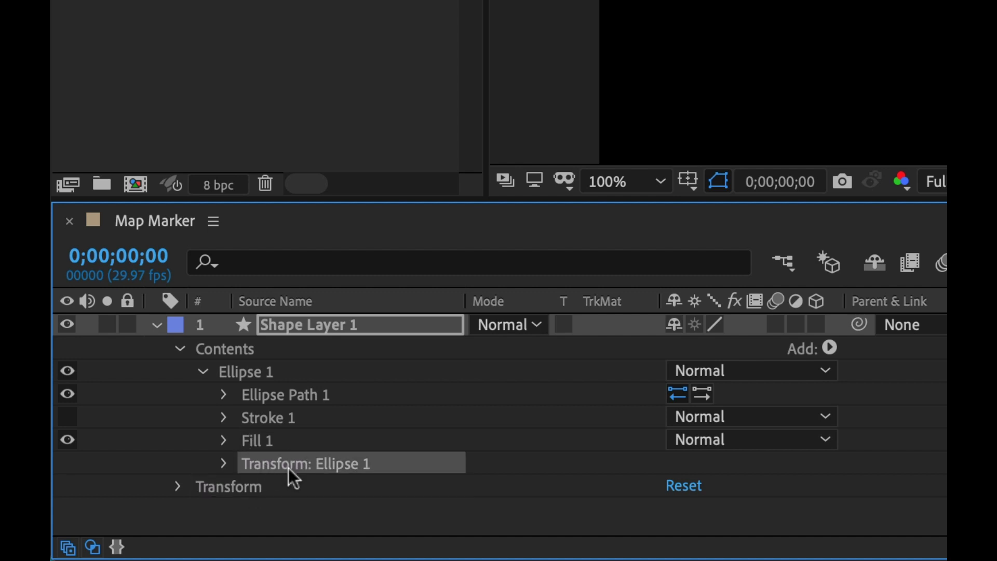
{"action": "left_click", "coordinate": [224, 464]}
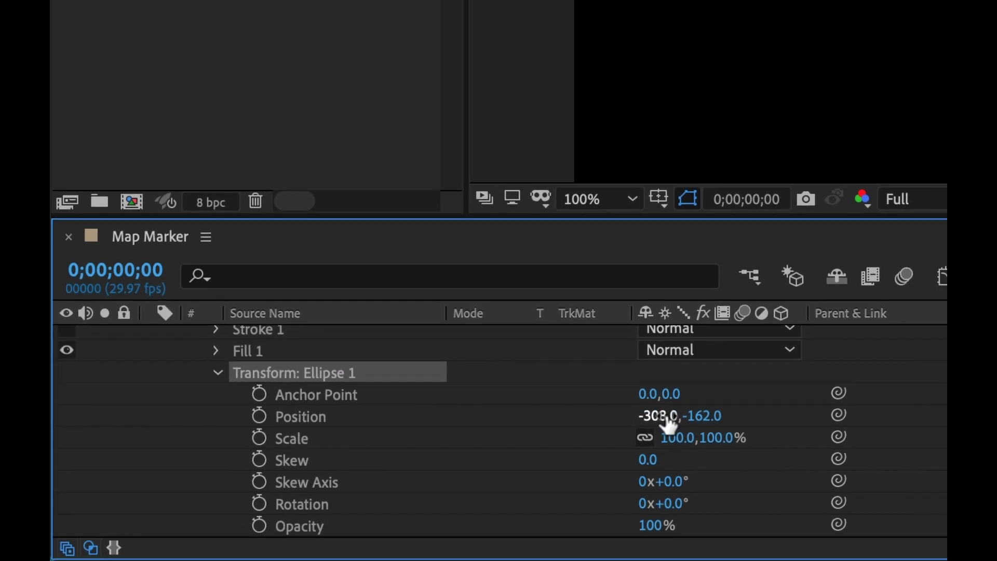
{"action": "left_click", "coordinate": [667, 418]}
{"action": "type", "text": "0"}
{"action": "key", "text": "Return"}
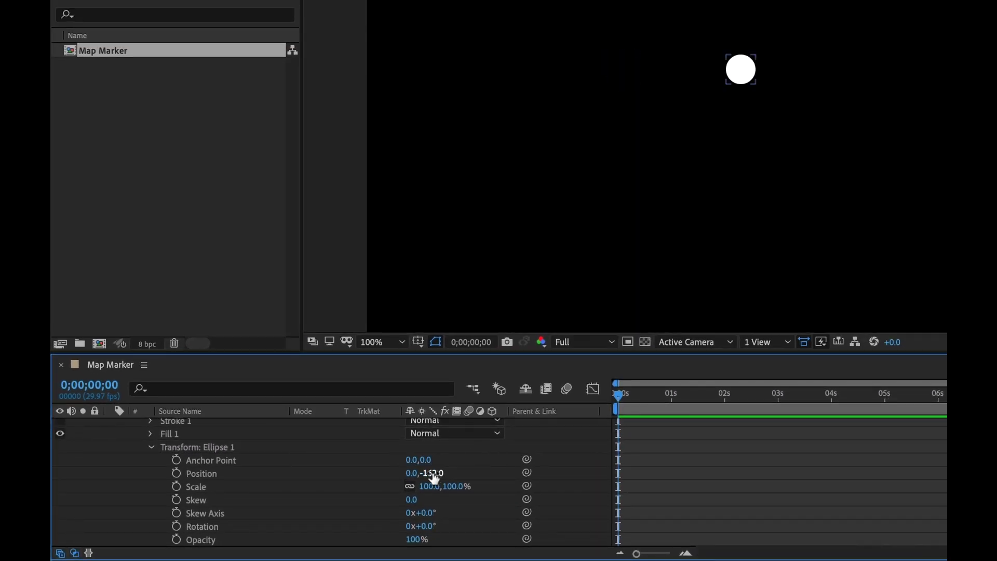
{"action": "left_click", "coordinate": [433, 473]}
{"action": "type", "text": "0"}
{"action": "key", "text": "Return"}
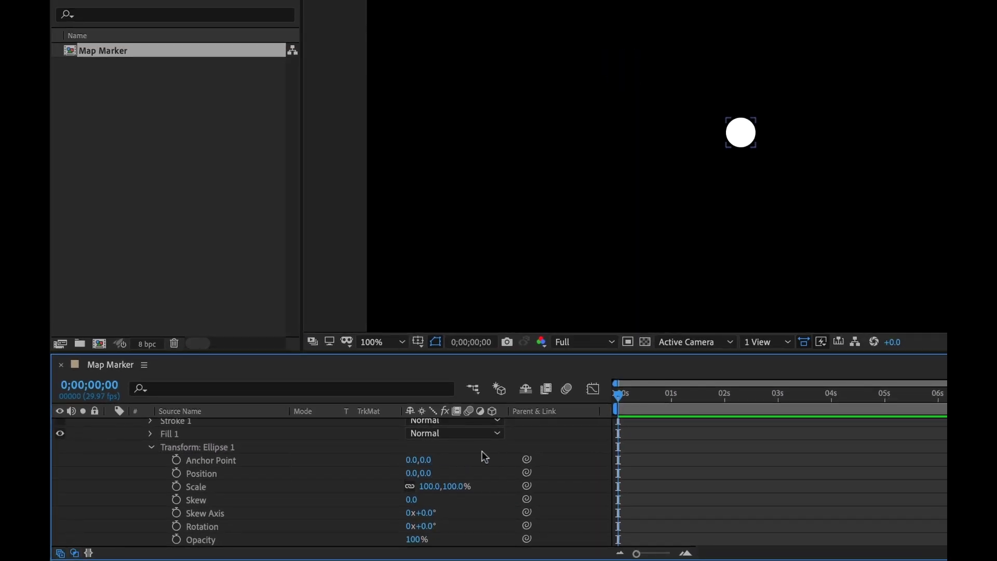
{"action": "left_click", "coordinate": [756, 128]}
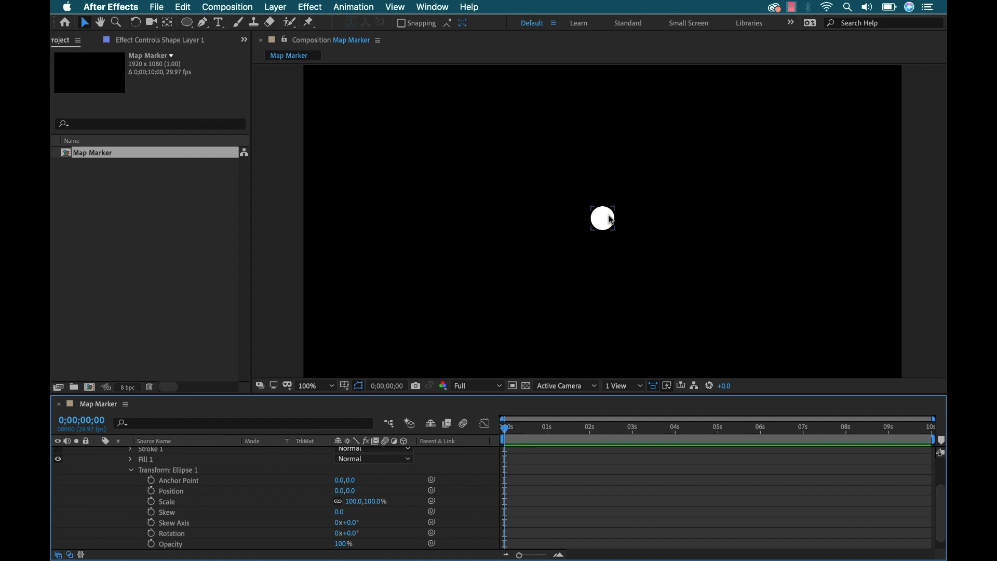
{"action": "left_click", "coordinate": [132, 470]}
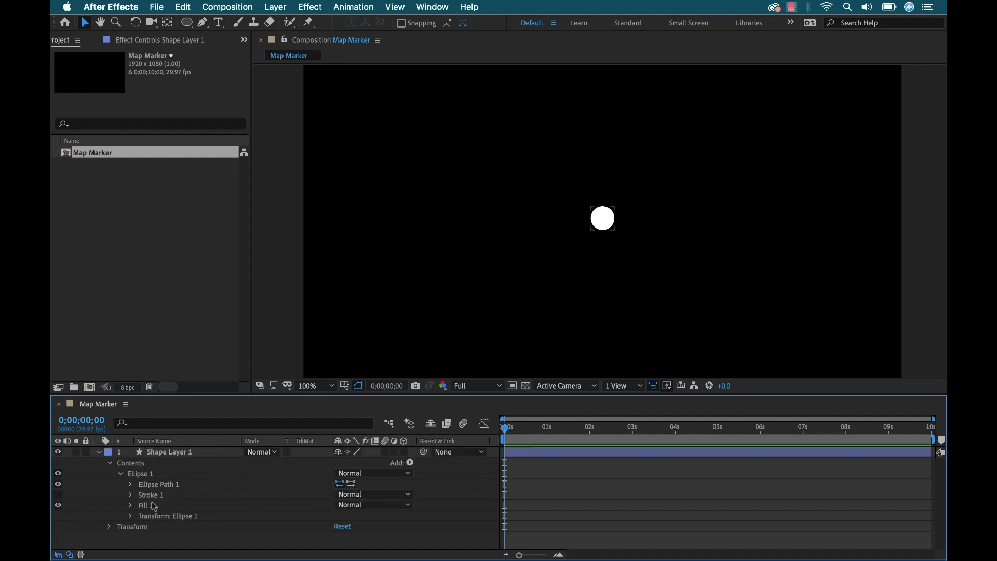
{"action": "left_click", "coordinate": [120, 473]}
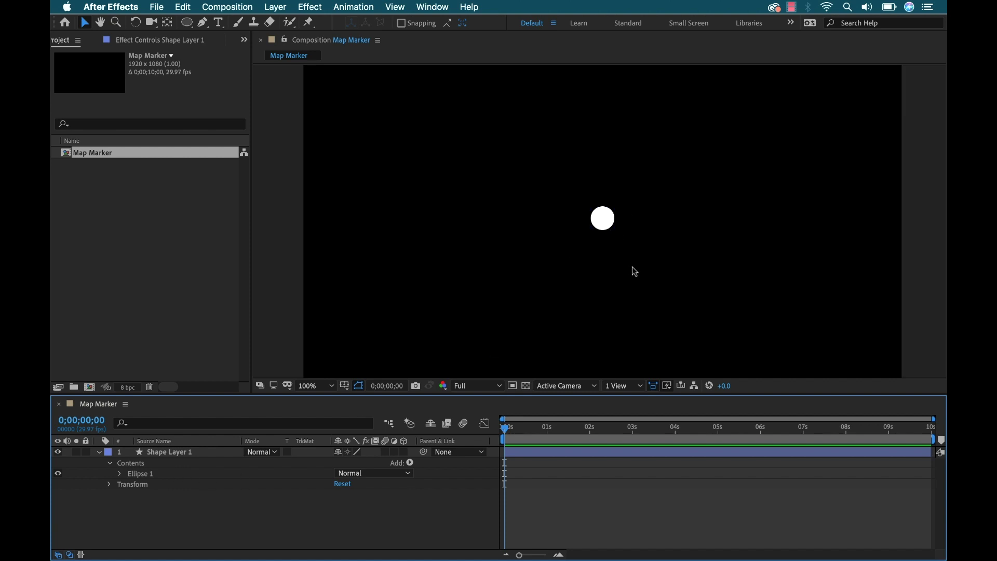
Convert Ellipse Path 1 of the circle to a Bezier path
{"action": "key", "text": "period"}
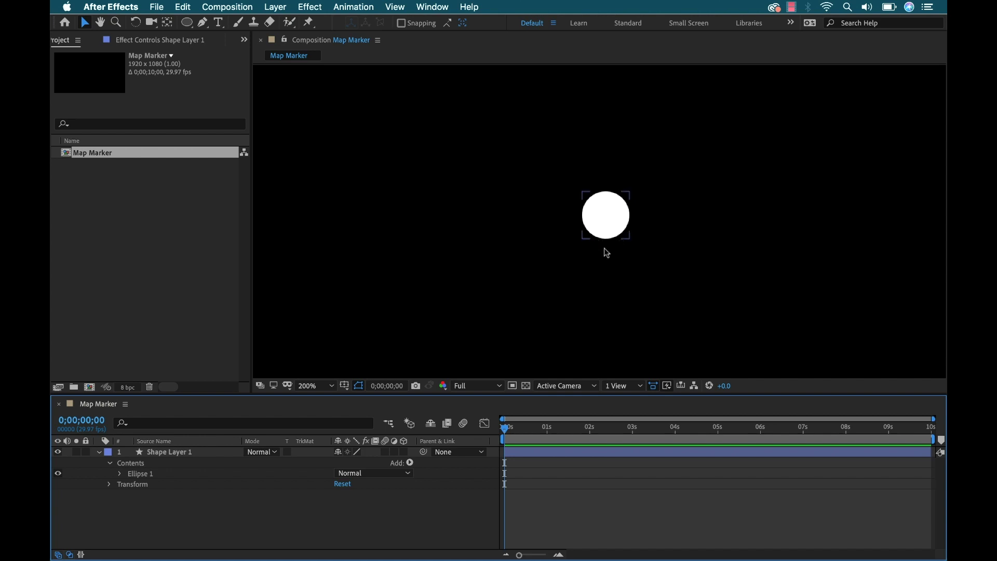
{"action": "left_click", "coordinate": [119, 474]}
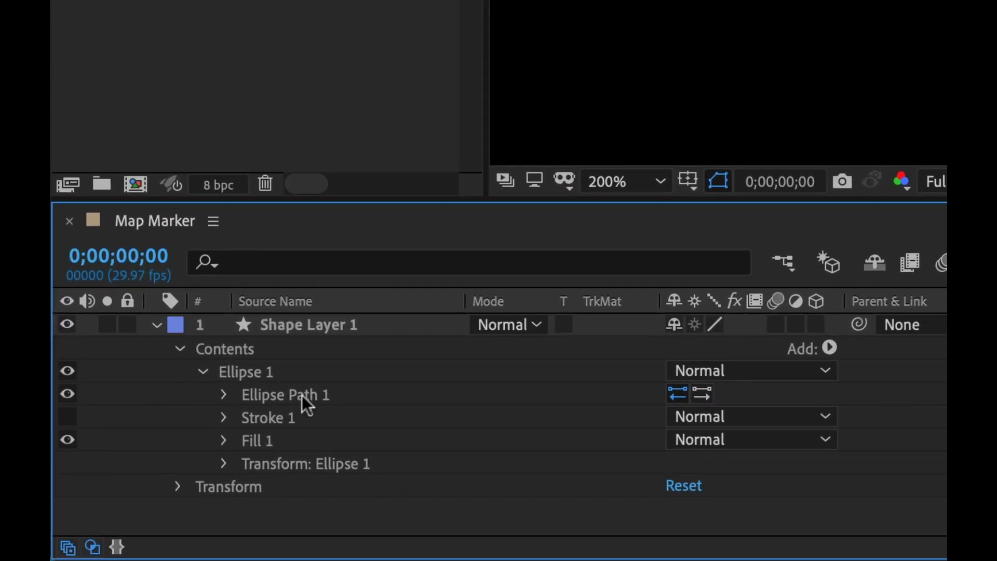
{"action": "right_click", "coordinate": [290, 395]}
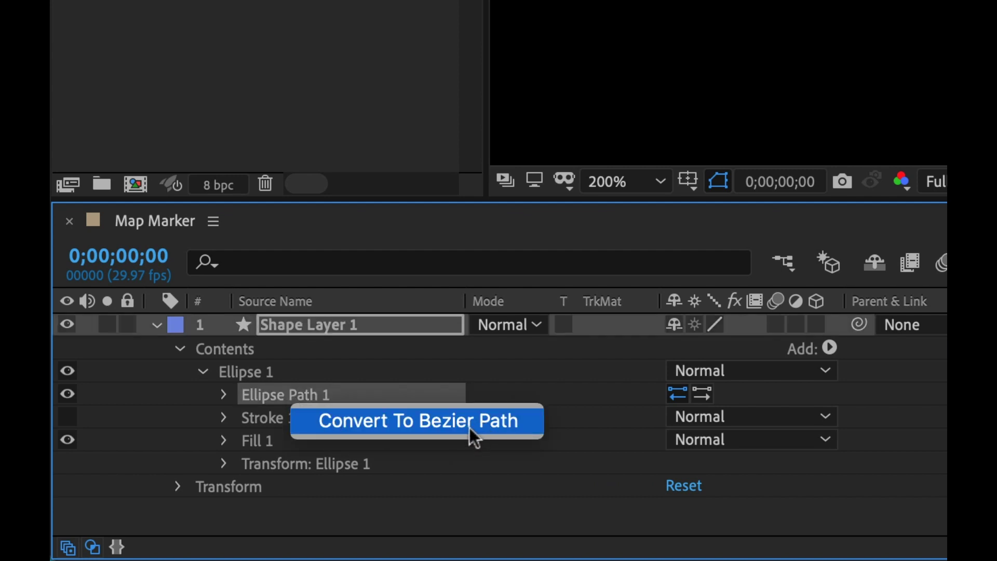
{"action": "key", "text": "Escape"}
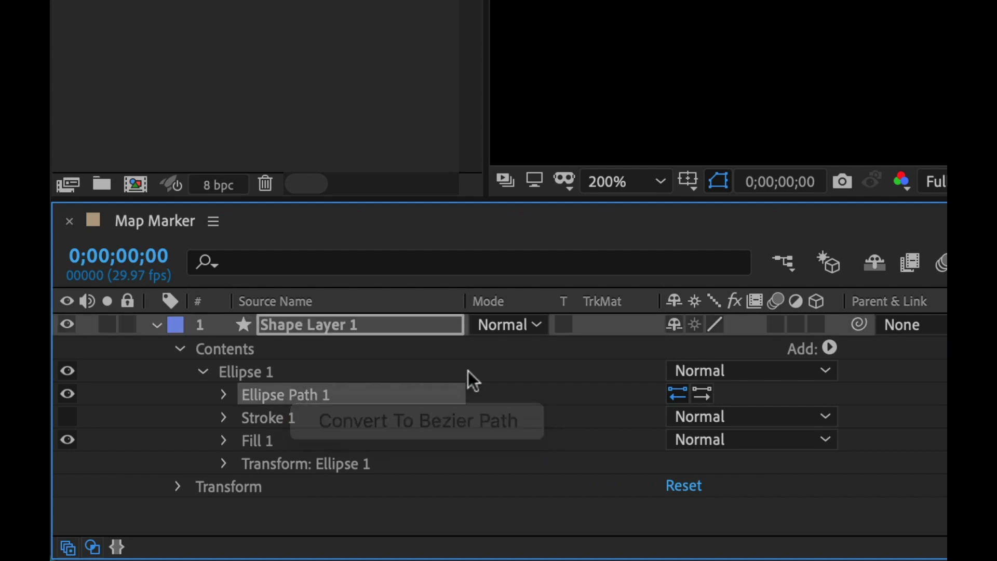
{"action": "left_click", "coordinate": [224, 395]}
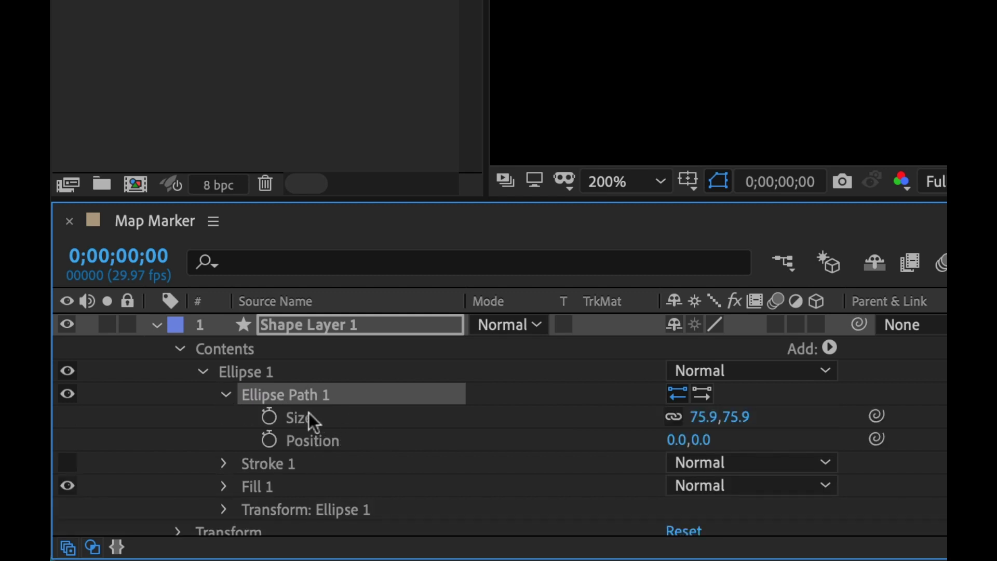
{"action": "left_click", "coordinate": [312, 419]}
{"action": "left_click", "coordinate": [336, 446]}
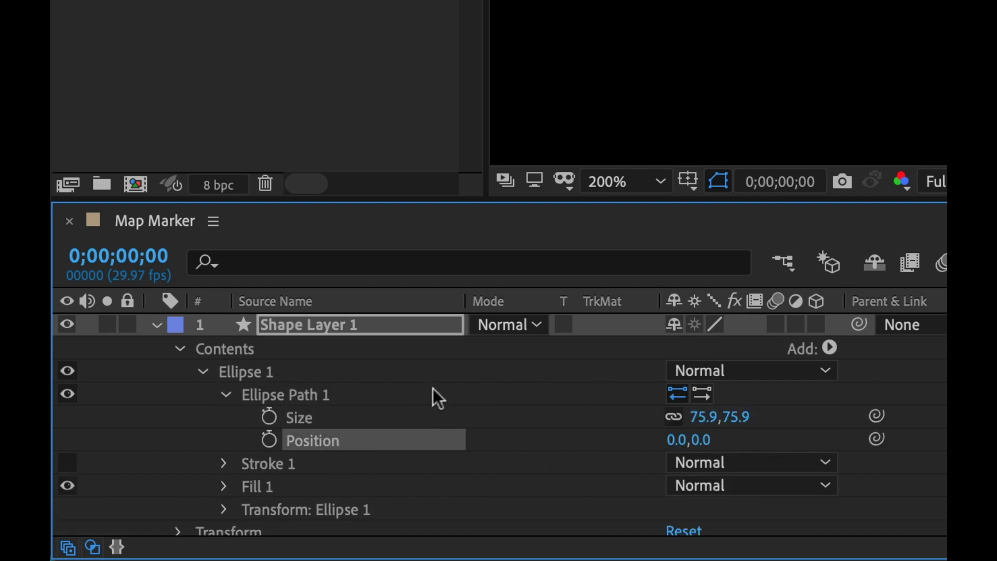
{"action": "left_click", "coordinate": [318, 396]}
{"action": "right_click", "coordinate": [313, 397]}
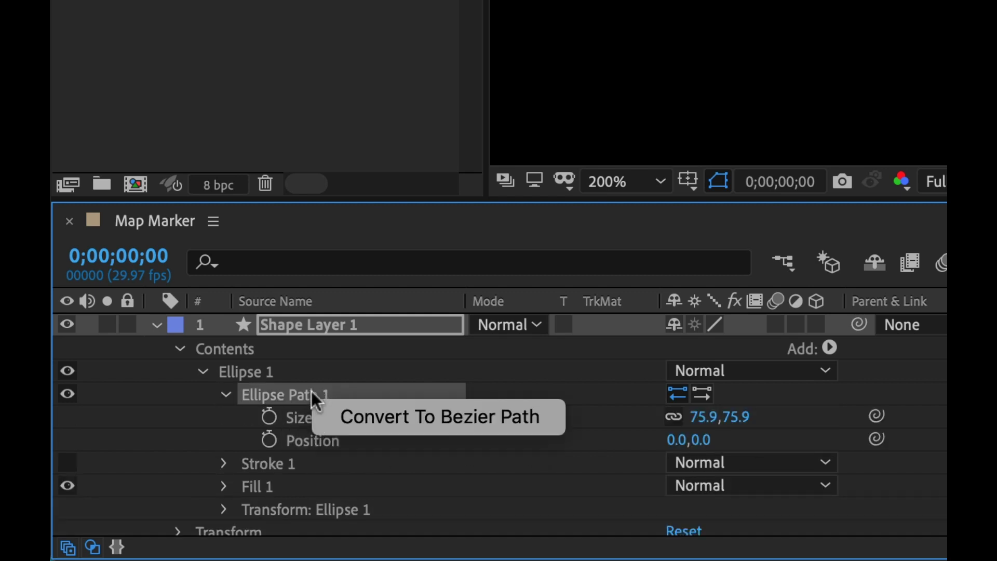
{"action": "left_click", "coordinate": [418, 419]}
{"action": "left_click", "coordinate": [225, 396]}
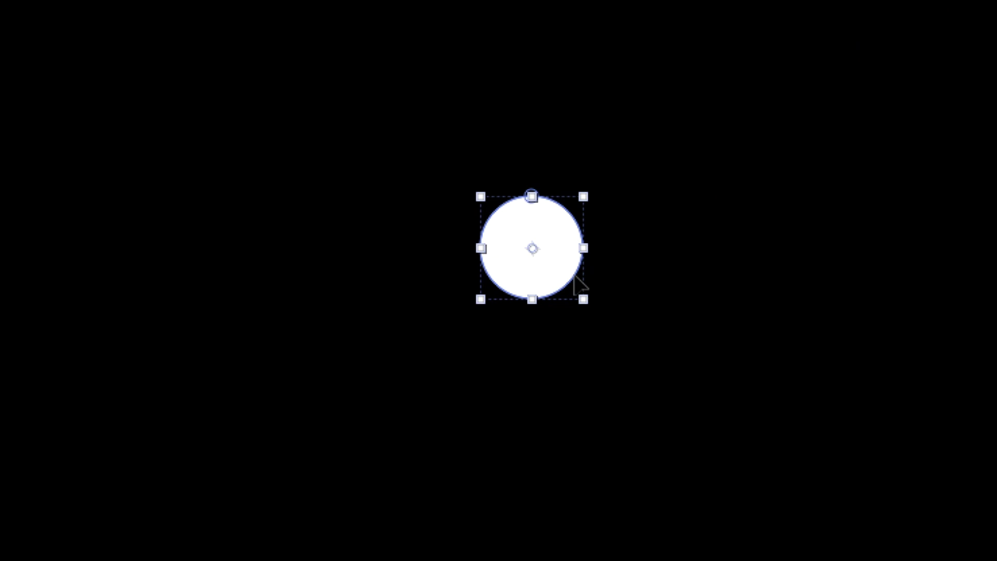
Select only the circle's bottom vertex and move it straight down to stretch the shape into an egg-like pin
{"action": "left_click", "coordinate": [575, 277]}
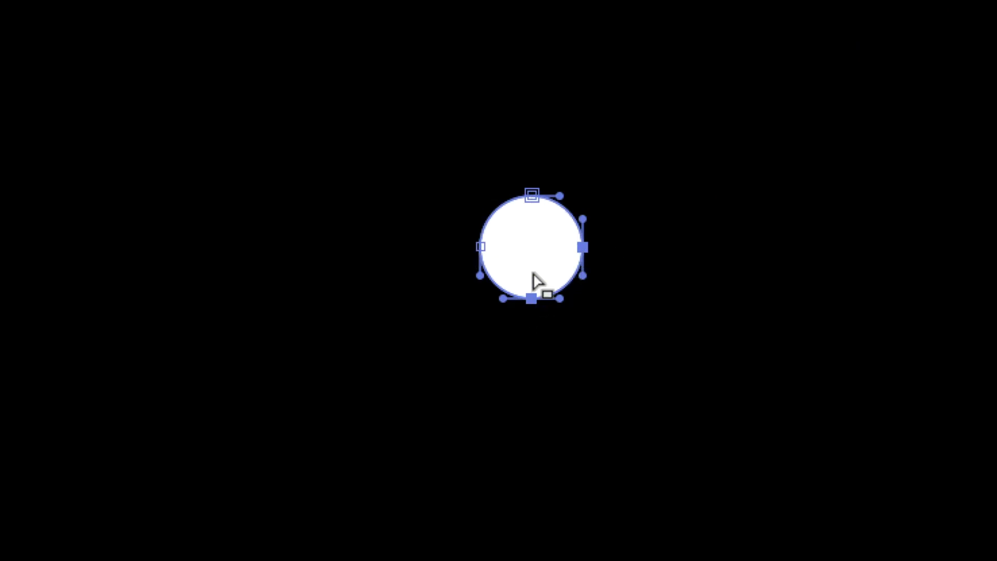
{"action": "left_click", "coordinate": [532, 298], "text": "shift"}
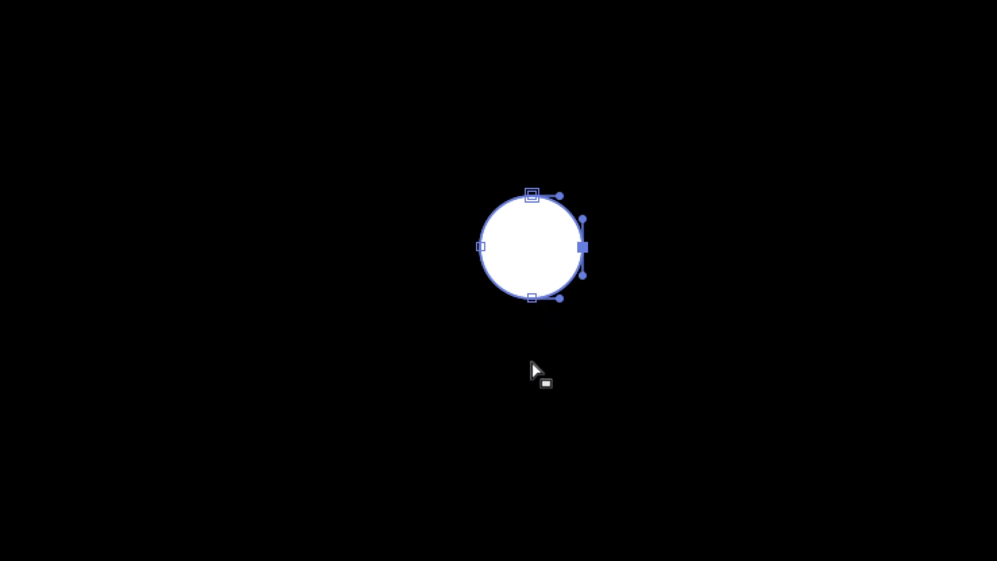
{"action": "left_click_drag", "start_coordinate": [531, 298], "coordinate": [537, 340]}
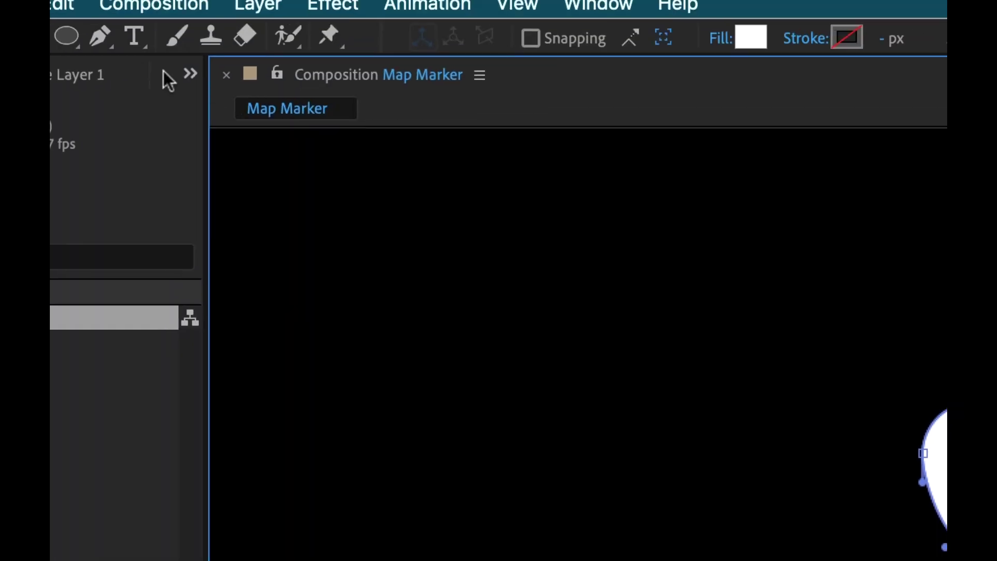
Use the Convert Vertex Tool to turn the shape's bottom vertex into a sharp point, then deselect the path
{"action": "left_click", "coordinate": [126, 49]}
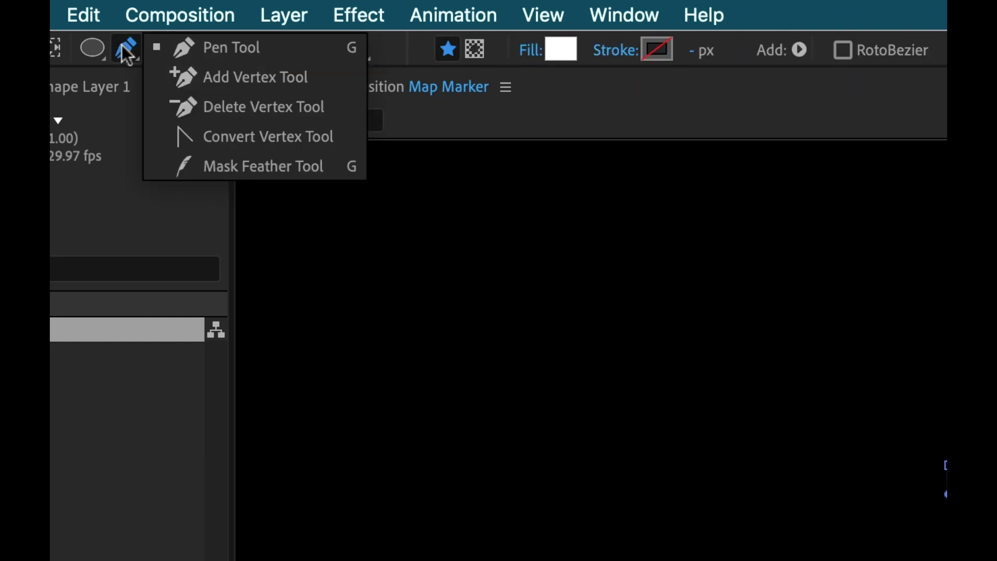
{"action": "left_click", "coordinate": [249, 140]}
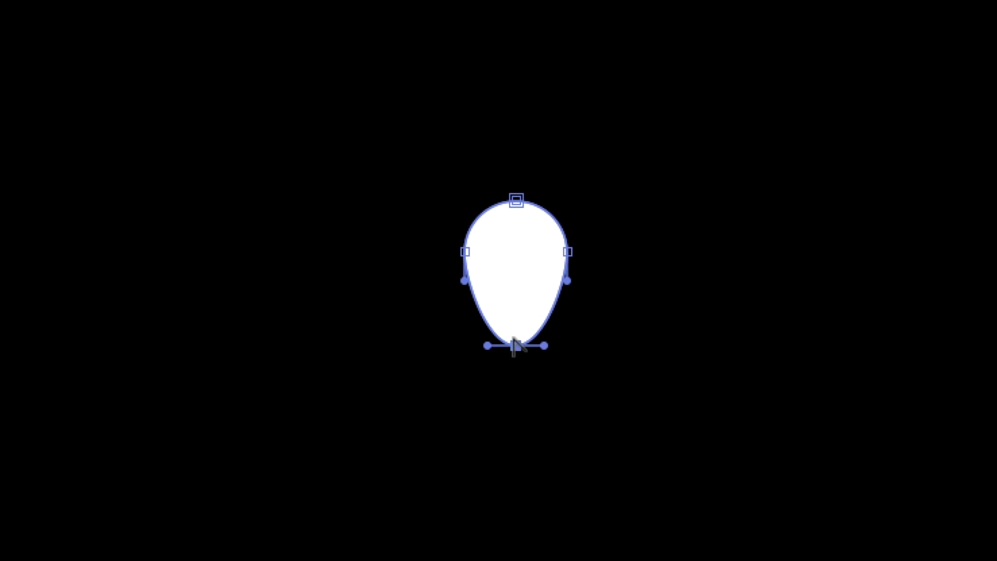
{"action": "left_click", "coordinate": [516, 344]}
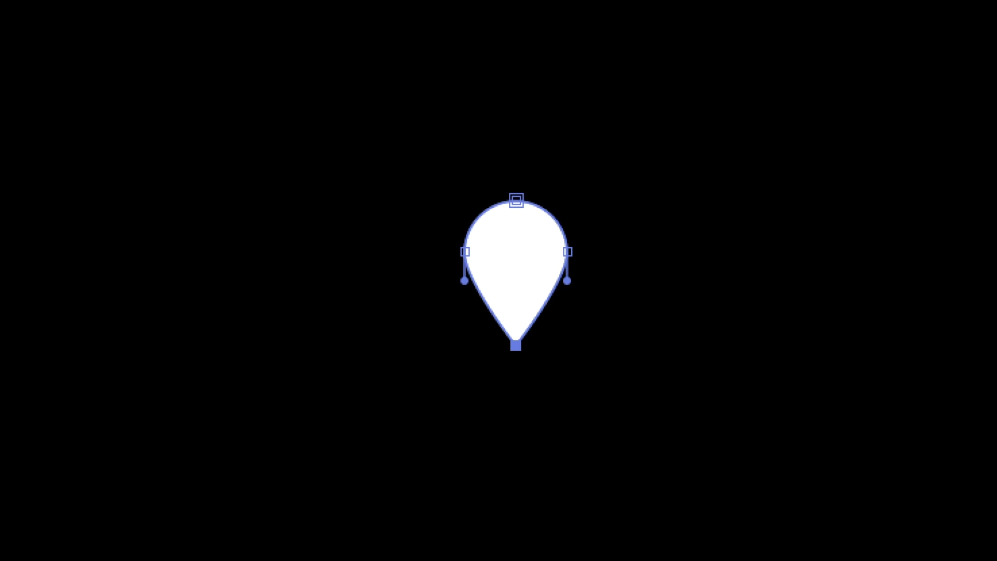
{"action": "left_click", "coordinate": [529, 270]}
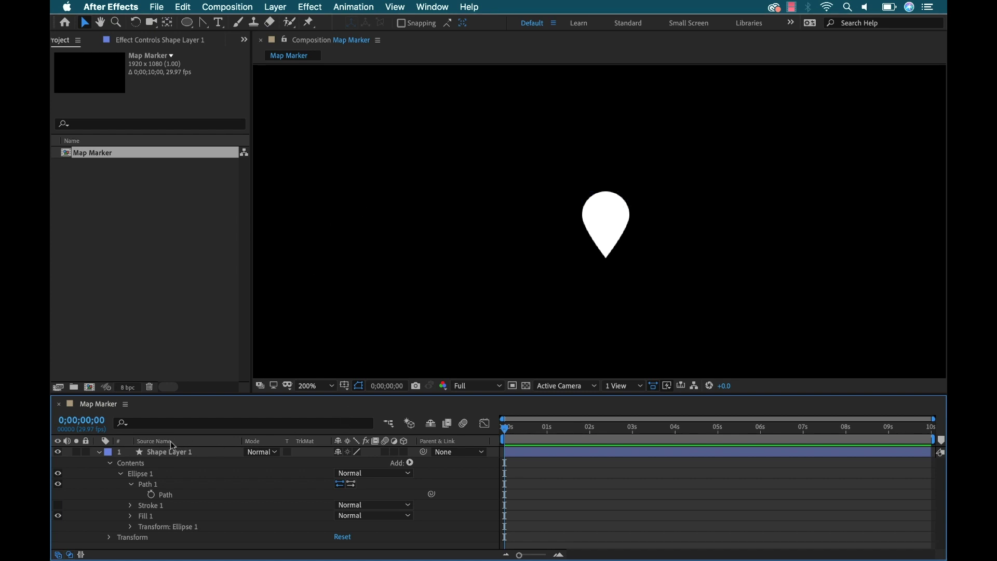
Collapse the Ellipse 1 properties and rename the shape layer as Map Marker
{"action": "left_click", "coordinate": [130, 484]}
{"action": "left_click", "coordinate": [120, 473]}
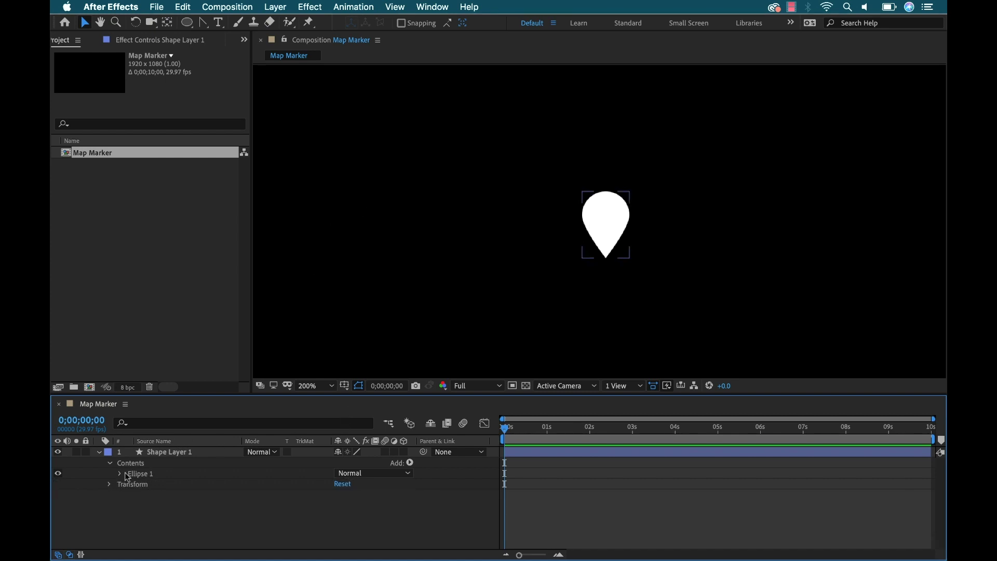
{"action": "left_click", "coordinate": [158, 455]}
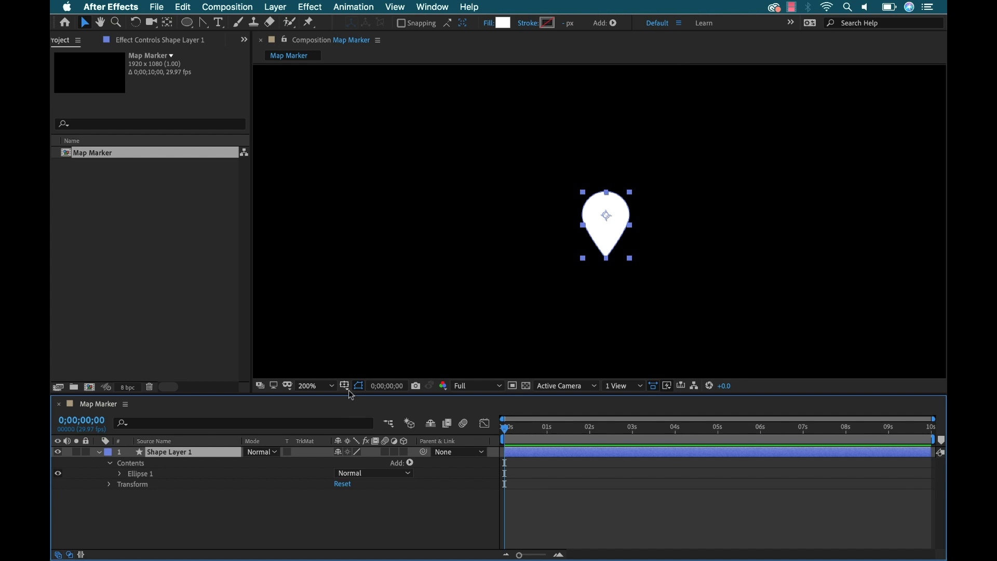
{"action": "key", "text": "Return"}
{"action": "type", "text": "Map Marker"}
{"action": "key", "text": "Return"}
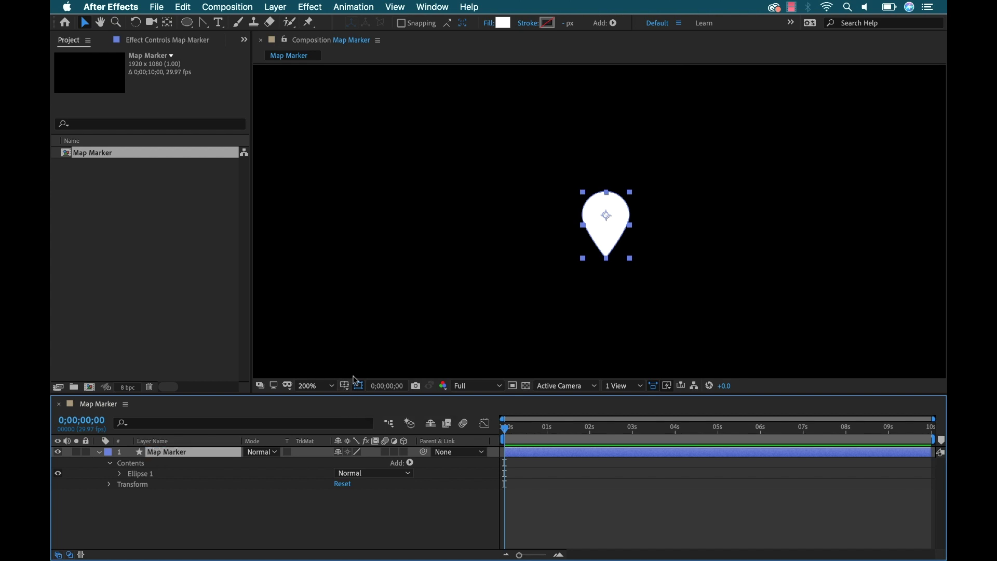
Draw a small circle in the Map Marker layer, up and left of the pin, and reorder it below Ellipse 1
{"action": "left_click", "coordinate": [187, 23]}
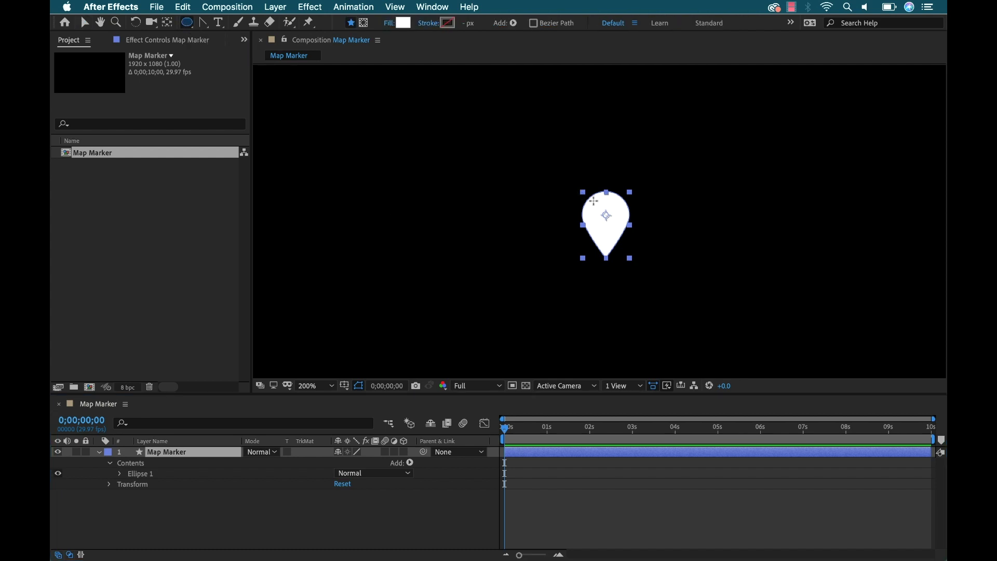
{"action": "left_click_drag", "start_coordinate": [407, 148], "coordinate": [431, 173]}
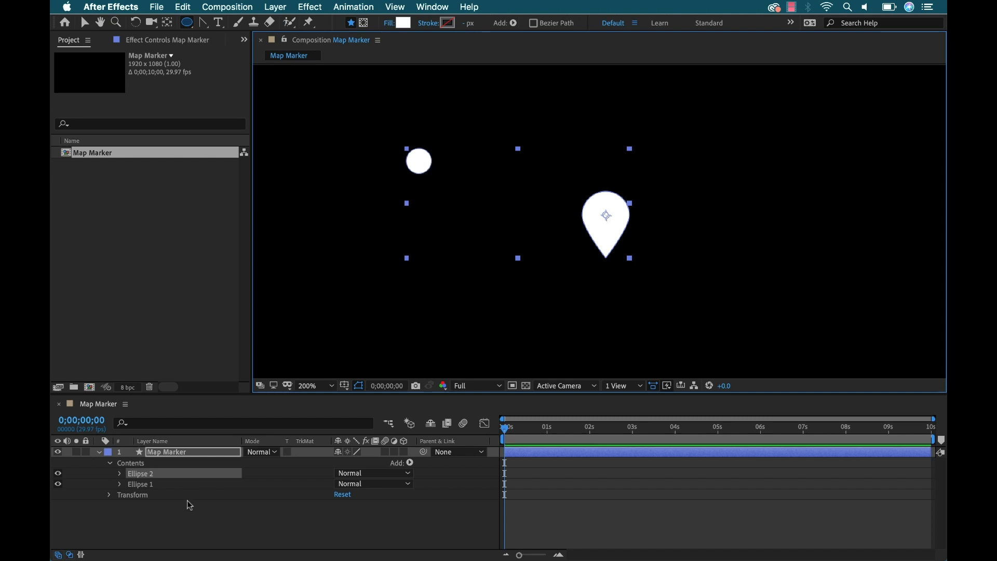
{"action": "left_click", "coordinate": [120, 473]}
{"action": "left_click", "coordinate": [119, 473]}
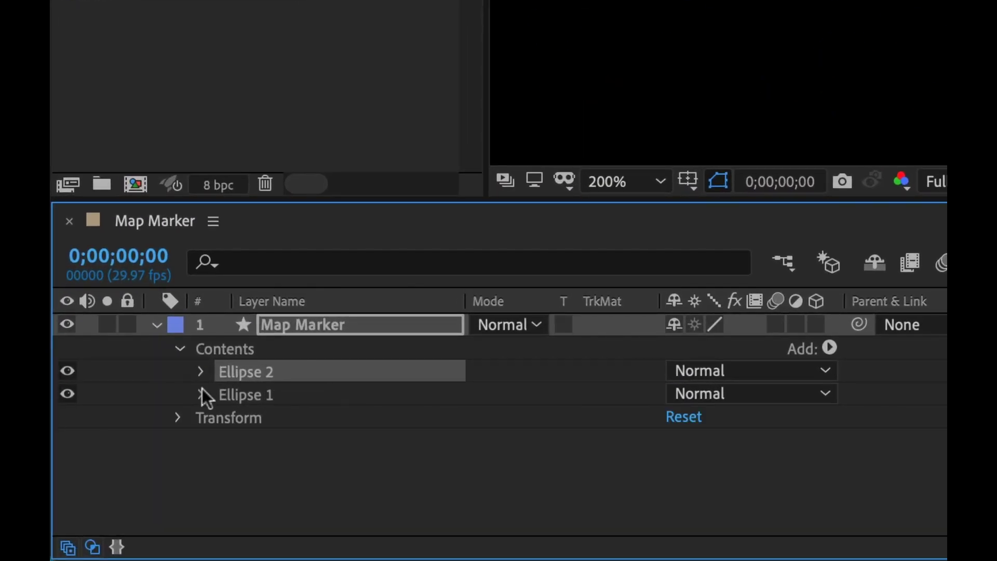
{"action": "left_click_drag", "start_coordinate": [235, 367], "coordinate": [244, 402]}
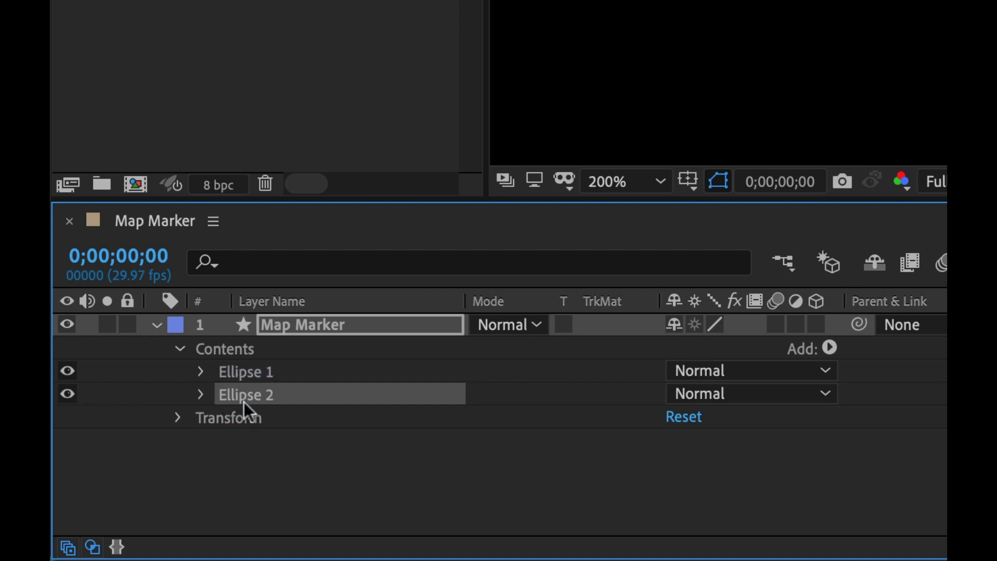
Set the Ellipse 2 transform position to 0, 0 to centre the small circle, and collapse its properties
{"action": "left_click", "coordinate": [201, 394]}
{"action": "left_click", "coordinate": [223, 486]}
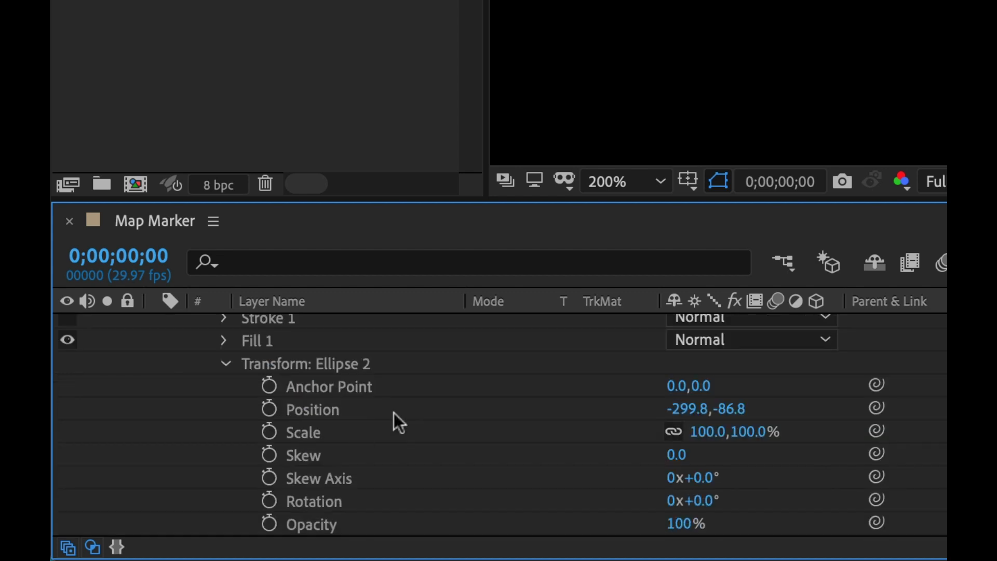
{"action": "left_click", "coordinate": [670, 385]}
{"action": "type", "text": "0"}
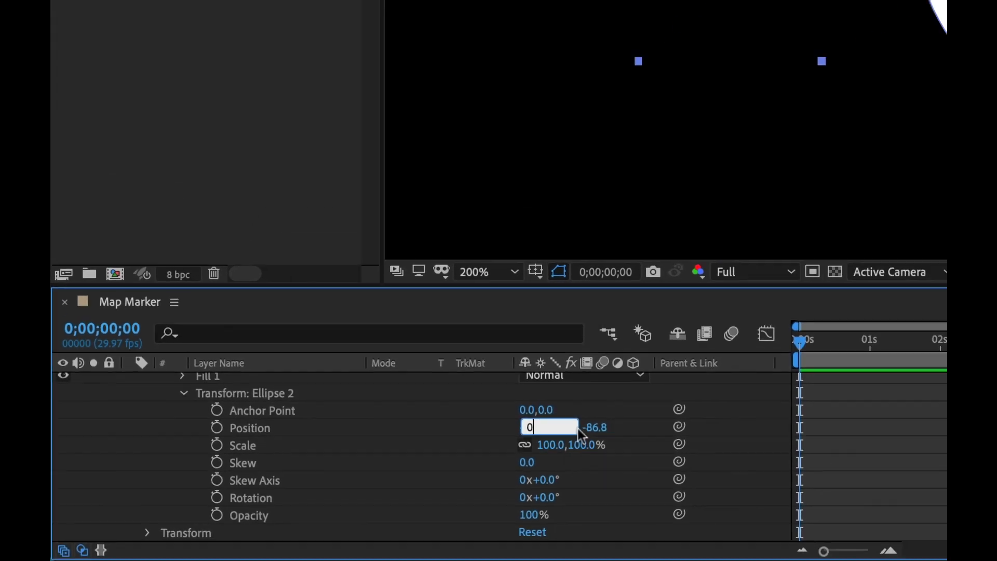
{"action": "key", "text": "Return"}
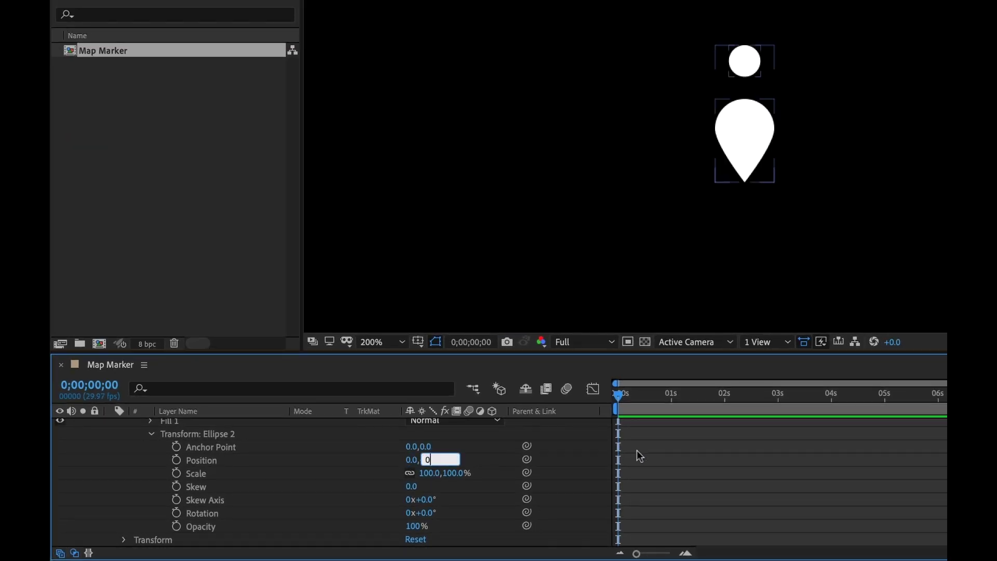
{"action": "type", "text": "0"}
{"action": "key", "text": "Return"}
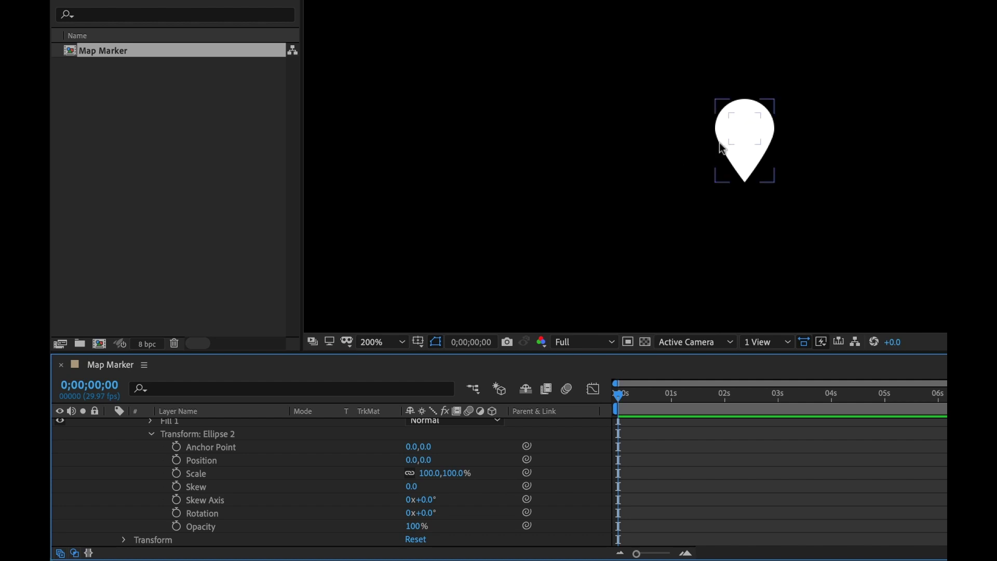
{"action": "left_click", "coordinate": [152, 434]}
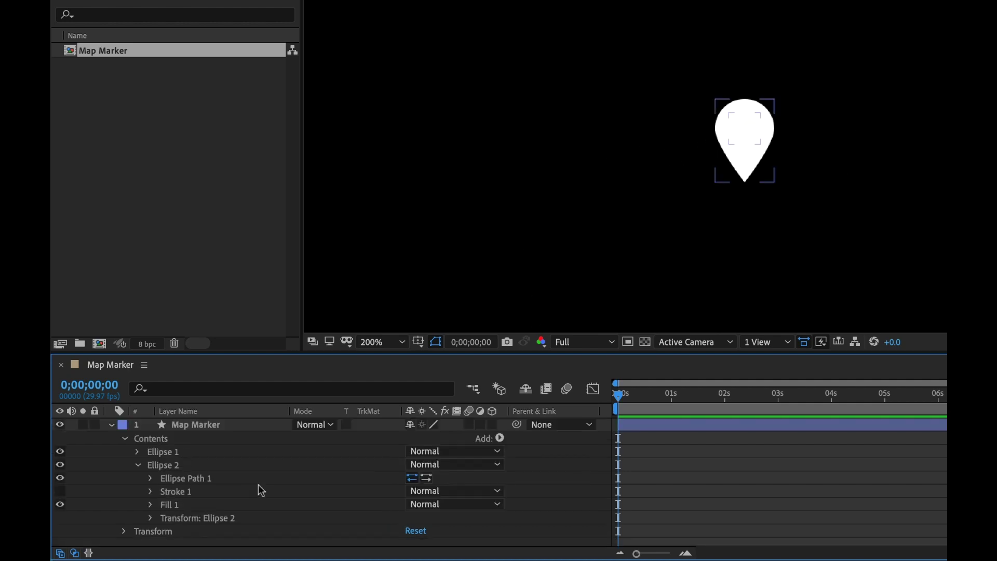
{"action": "left_click", "coordinate": [138, 465]}
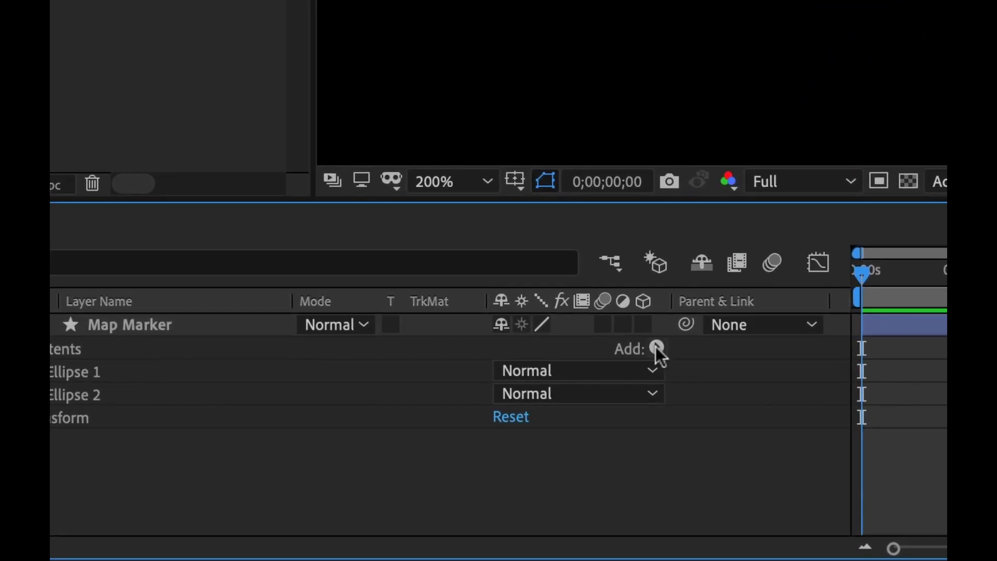
Add Merge Paths to the Map Marker layer and set its mode to Subtract, cutting the inner circle out of the pin
{"action": "left_click", "coordinate": [656, 347]}
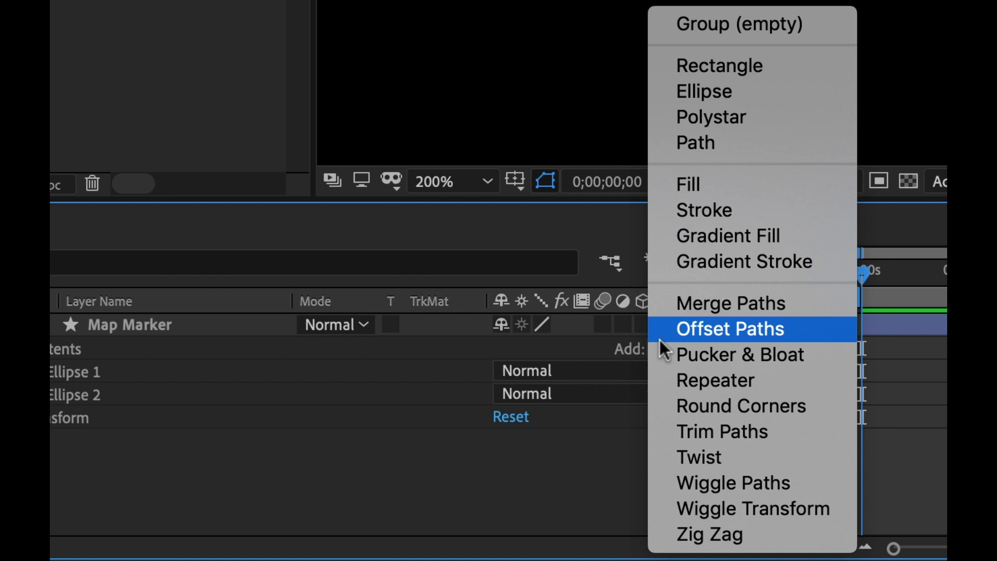
{"action": "left_click", "coordinate": [809, 306]}
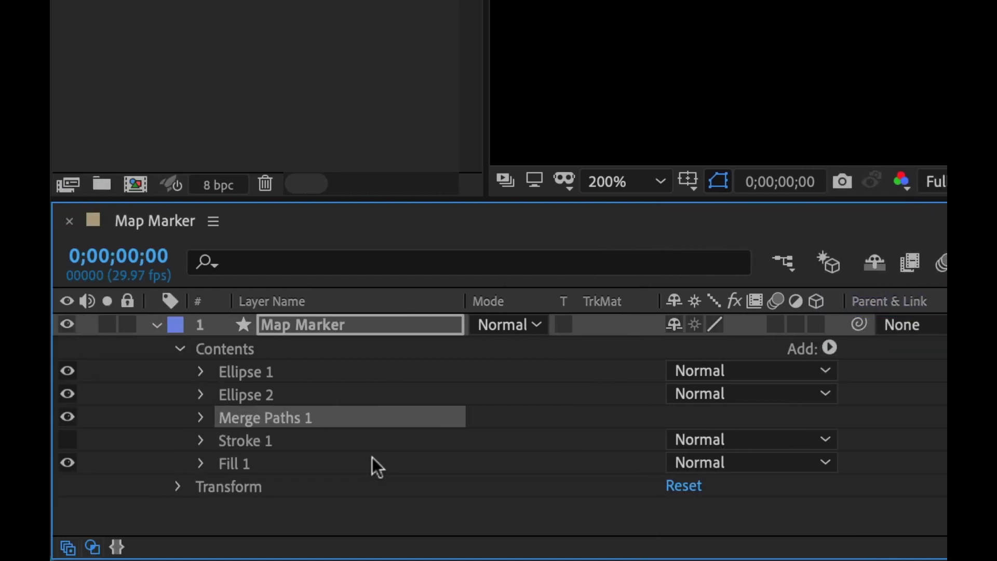
{"action": "left_click", "coordinate": [200, 418]}
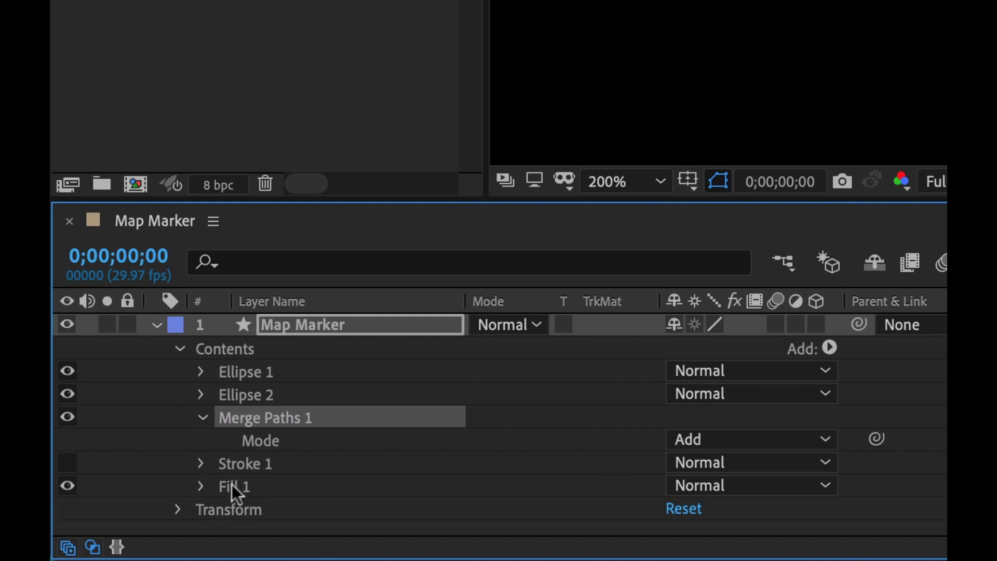
{"action": "left_click", "coordinate": [752, 441]}
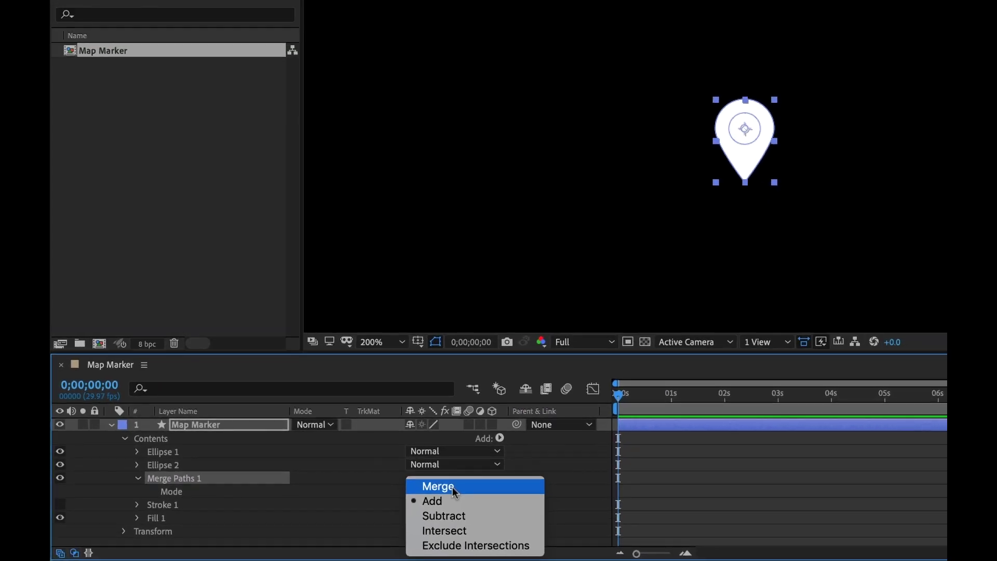
{"action": "left_click", "coordinate": [455, 517]}
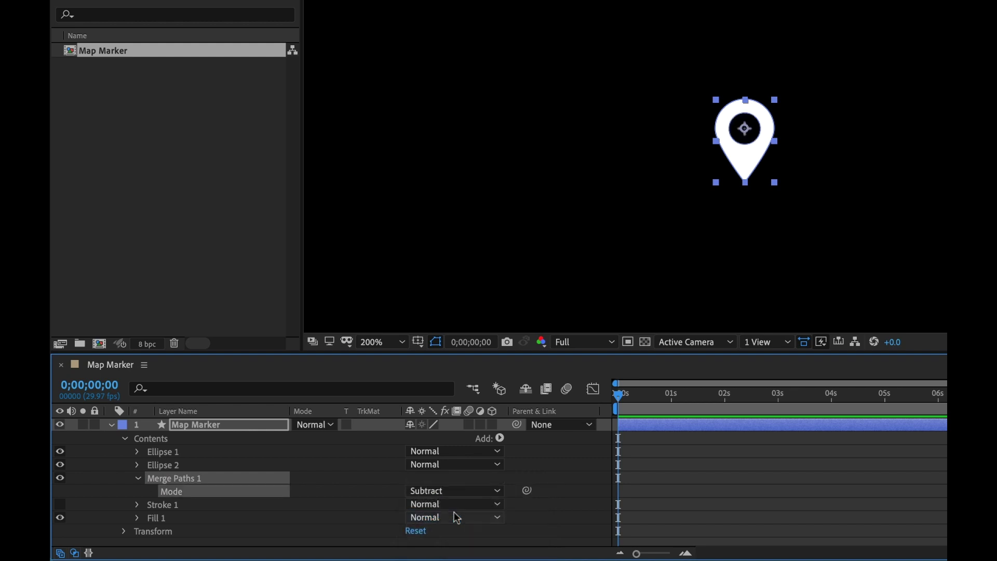
{"action": "left_click", "coordinate": [774, 468]}
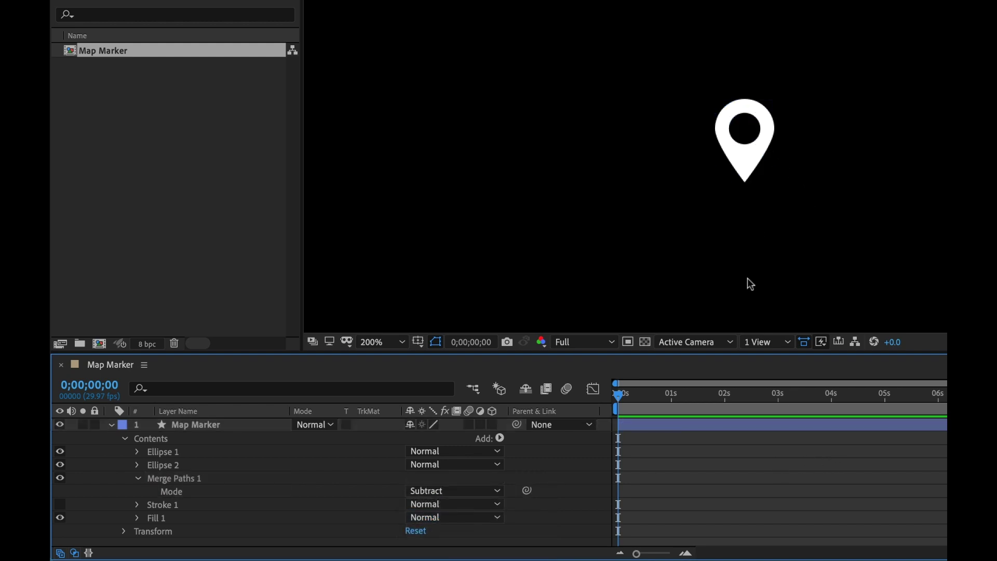
{"action": "left_click", "coordinate": [139, 478]}
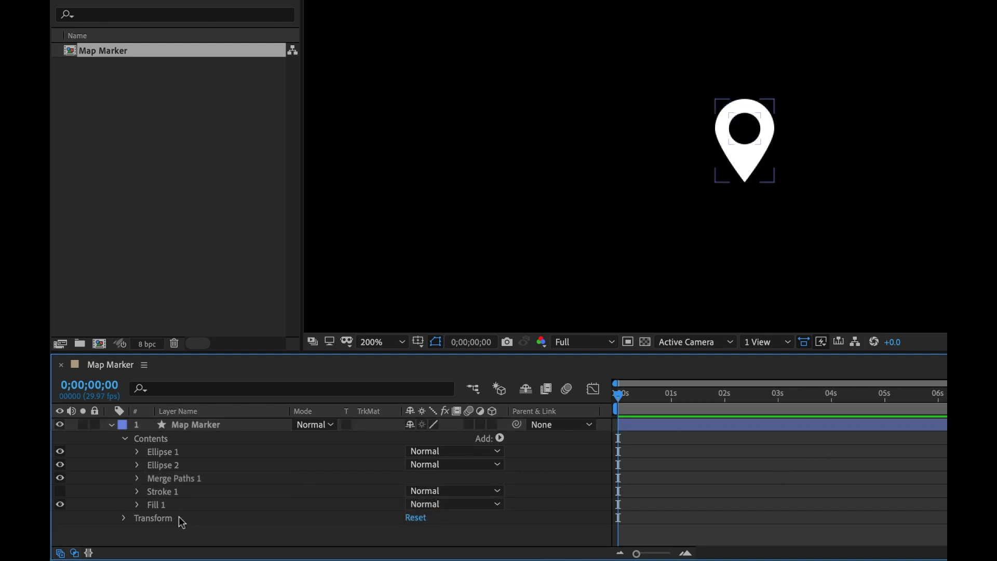
Rename Ellipse 2 as Hole
{"action": "left_click", "coordinate": [167, 465]}
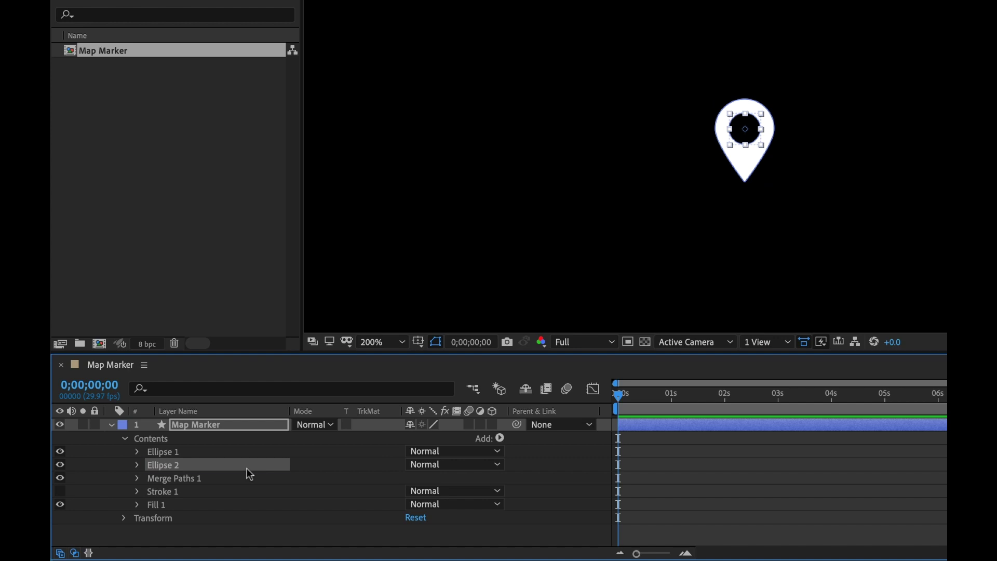
{"action": "key", "text": "Return"}
{"action": "type", "text": "Hole"}
{"action": "key", "text": "Return"}
Try changing the size of the Hole's ellipse path, undo it, and collapse the Hole properties
{"action": "left_click", "coordinate": [137, 465]}
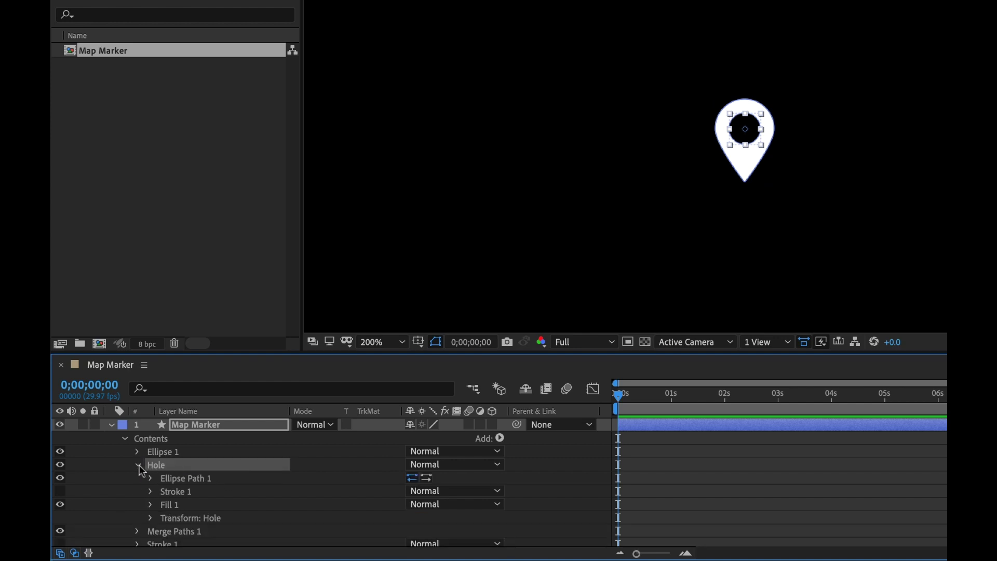
{"action": "left_click", "coordinate": [149, 478]}
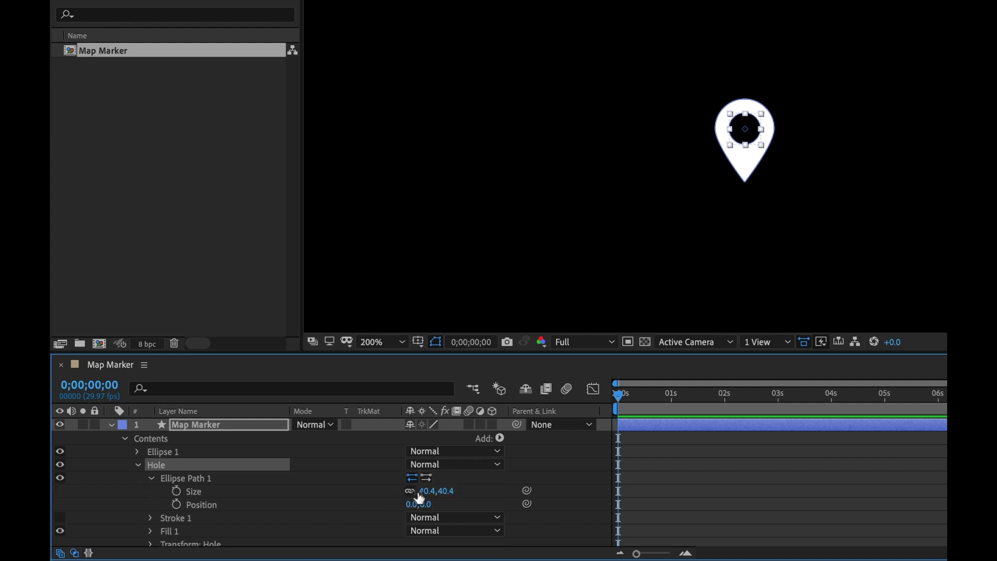
{"action": "left_click_drag", "start_coordinate": [426, 496], "coordinate": [438, 490]}
{"action": "key", "text": "ctrl+z"}
{"action": "left_click", "coordinate": [138, 464]}
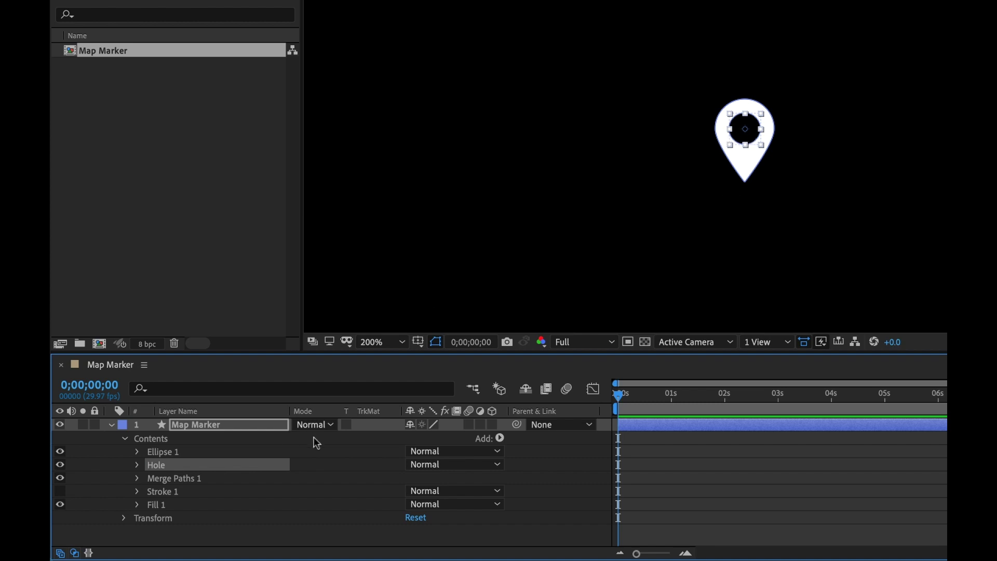
Add an empty group to the Map Marker layer's contents and reorder it above Ellipse 1
{"action": "left_click", "coordinate": [153, 437]}
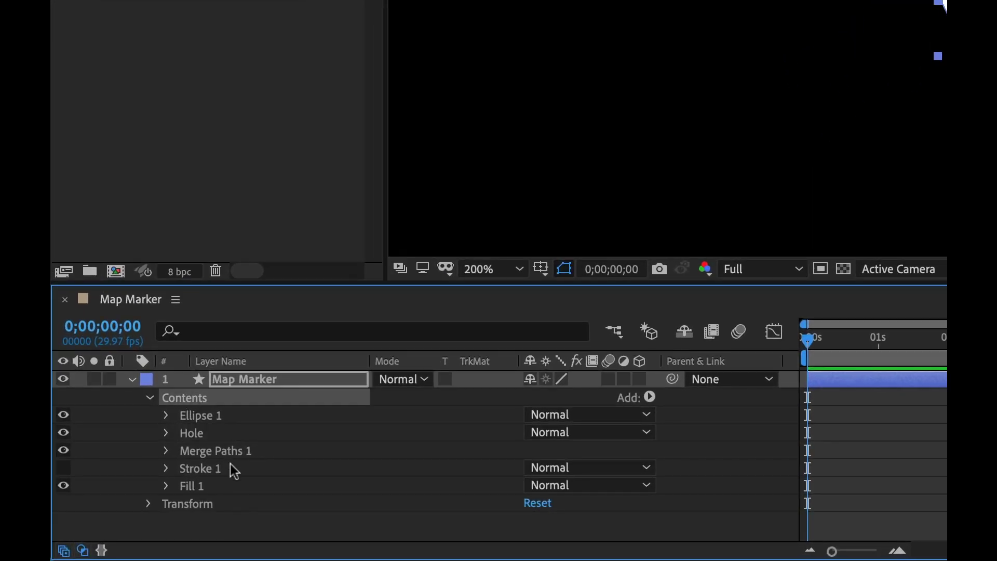
{"action": "left_click", "coordinate": [650, 397]}
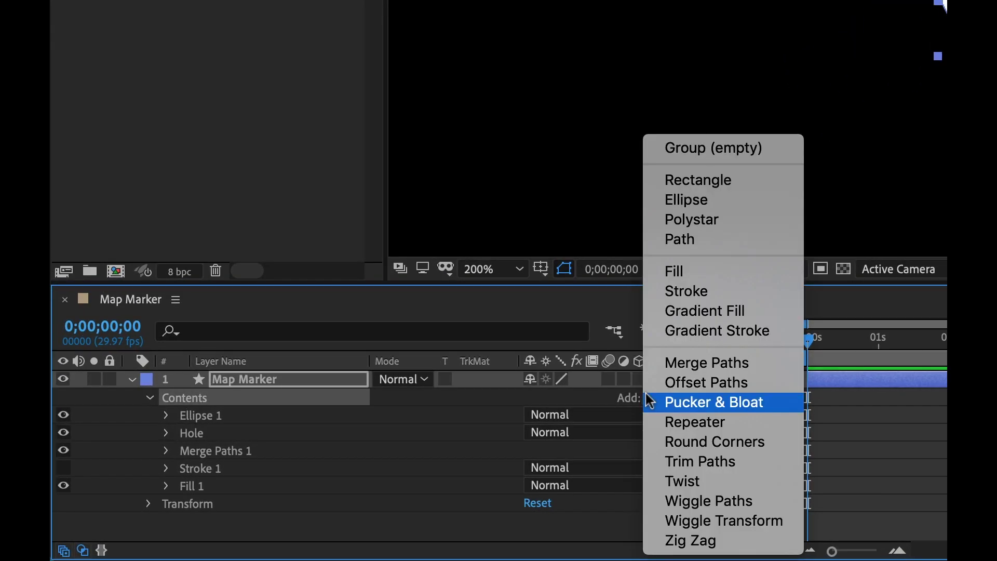
{"action": "left_click", "coordinate": [708, 150]}
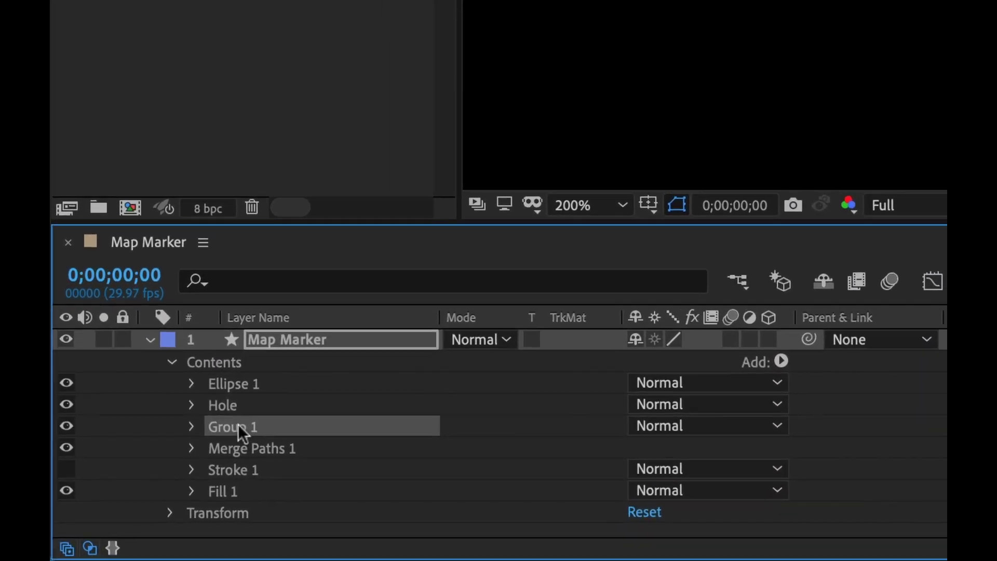
{"action": "left_click_drag", "start_coordinate": [206, 449], "coordinate": [206, 405]}
Move Ellipse 1, Hole, Merge Paths 1, Stroke 1 and Fill 1 into the empty group, and collapse the Map Marker layer
{"action": "left_click", "coordinate": [243, 397]}
{"action": "left_click", "coordinate": [250, 483], "text": "shift"}
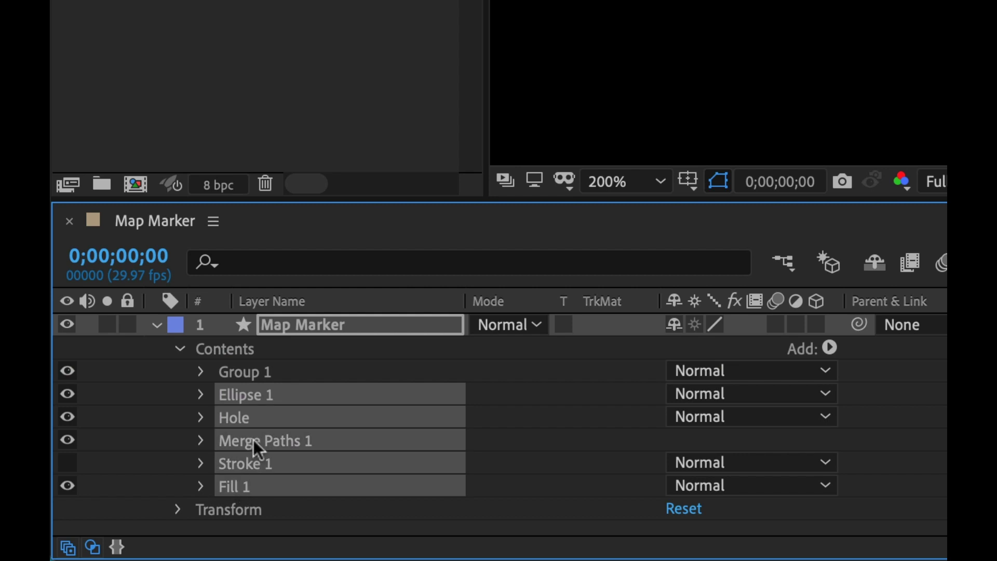
{"action": "left_click_drag", "start_coordinate": [241, 393], "coordinate": [247, 372]}
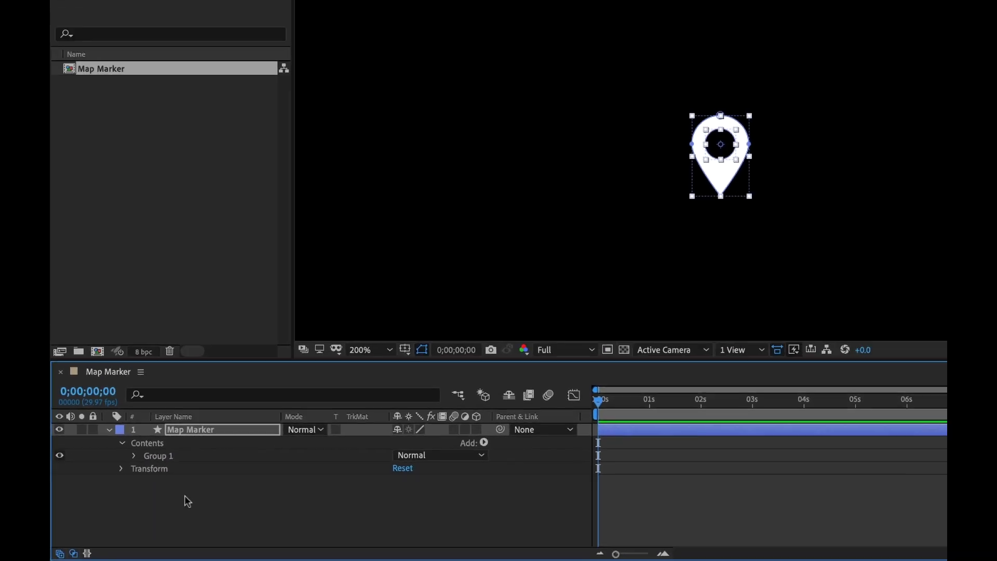
{"action": "left_click", "coordinate": [162, 518]}
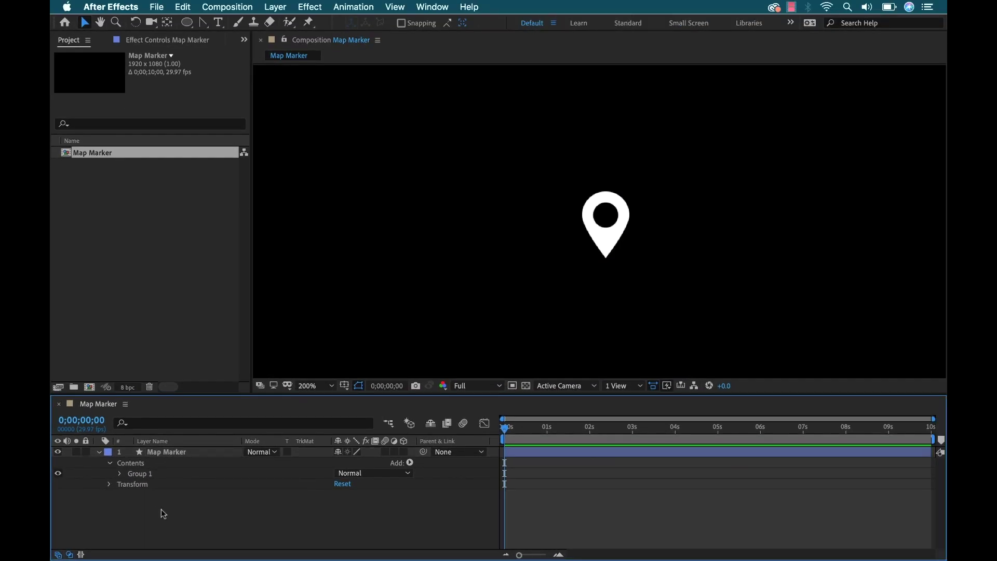
{"action": "left_click", "coordinate": [110, 463]}
{"action": "left_click", "coordinate": [99, 452]}
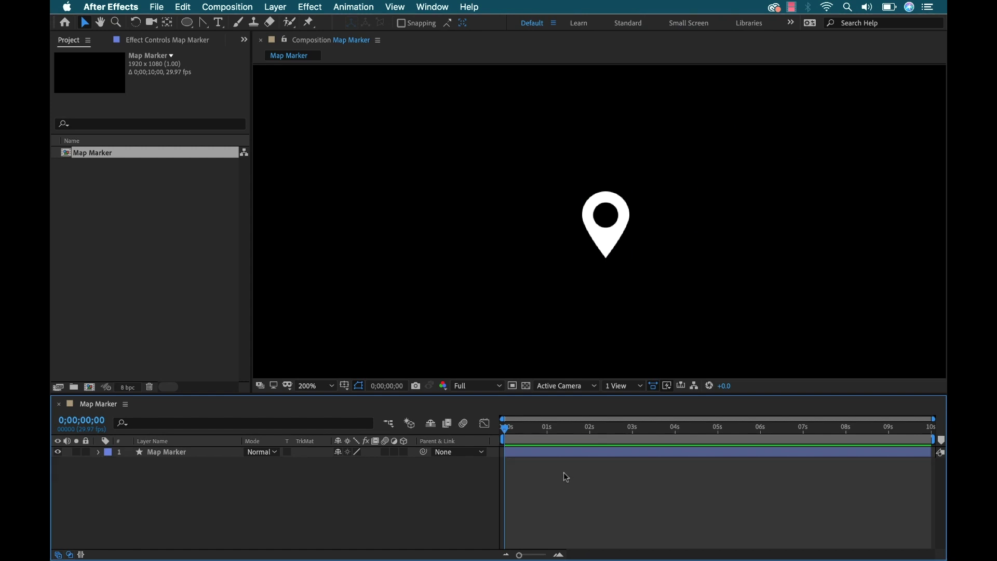
Use the Pan Behind (Anchor Point) Tool to move the Map Marker layer's anchor point to the pin's bottom tip
{"action": "left_click", "coordinate": [627, 233]}
{"action": "left_click", "coordinate": [158, 451]}
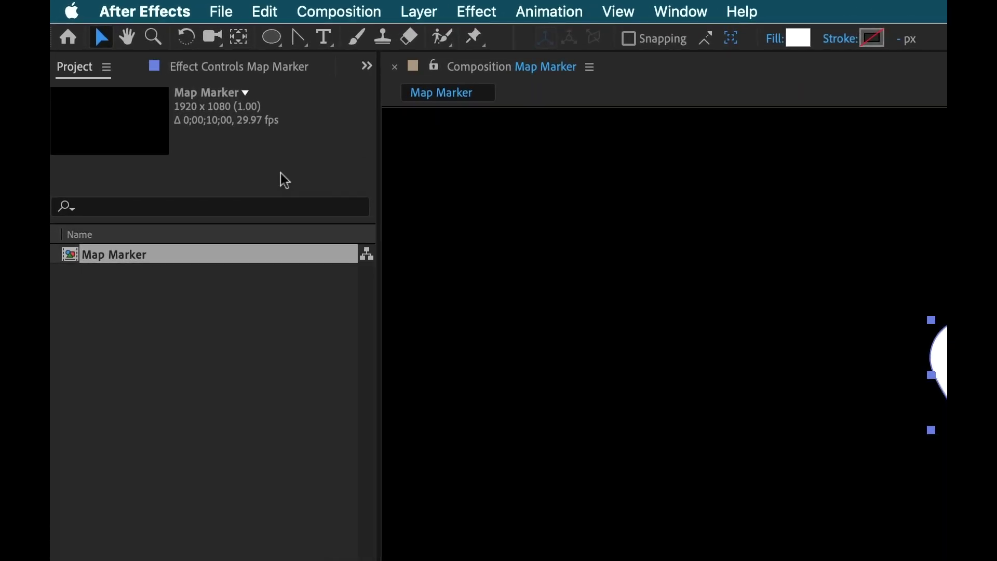
{"action": "left_click", "coordinate": [239, 38]}
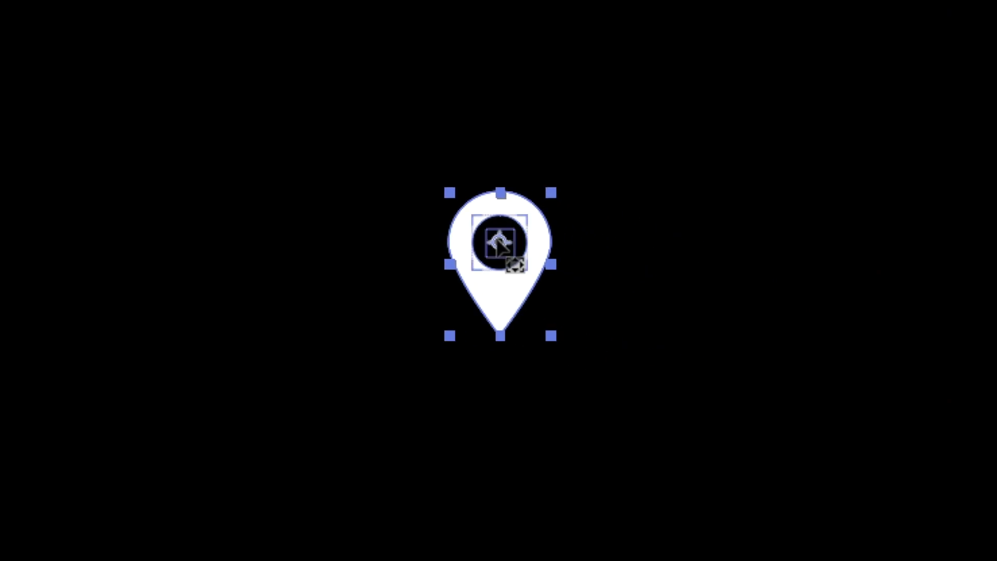
{"action": "mouse_move", "coordinate": [500, 242]}
{"action": "left_mouse_down"}
{"action": "mouse_move", "coordinate": [500, 335]}
{"action": "mouse_move", "coordinate": [450, 335]}
{"action": "mouse_move", "coordinate": [550, 335]}
{"action": "mouse_move", "coordinate": [501, 336]}
{"action": "left_mouse_up"}
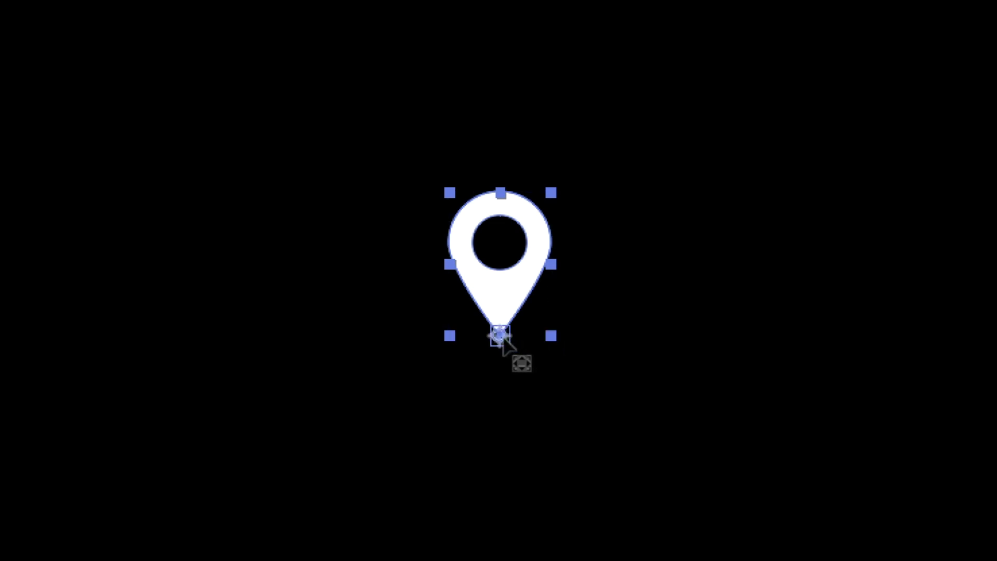
Apply Center In View to the Map Marker layer and display the guide overlay marking the composition's centre
{"action": "right_click", "coordinate": [497, 303]}
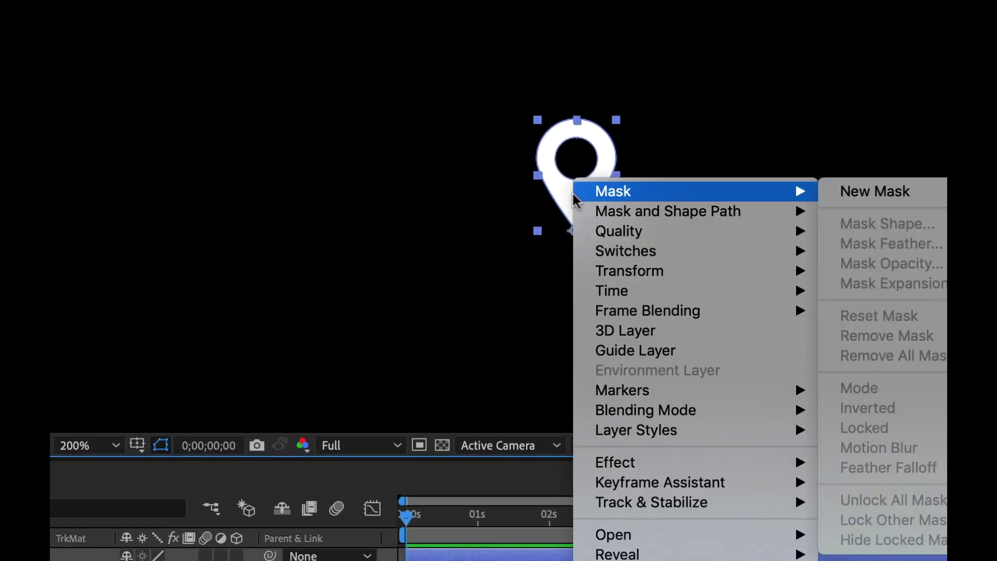
{"action": "mouse_move", "coordinate": [640, 275]}
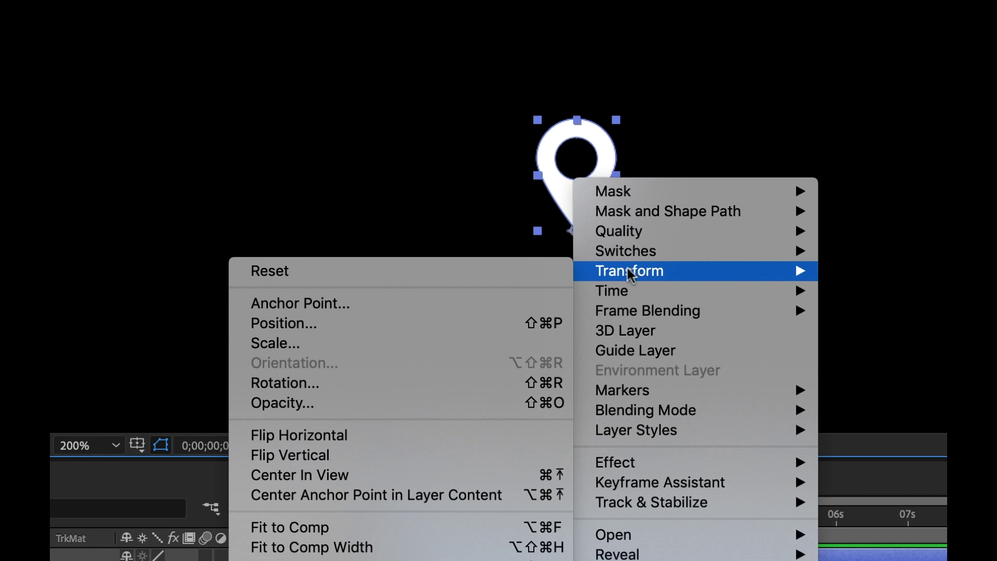
{"action": "left_click", "coordinate": [367, 480]}
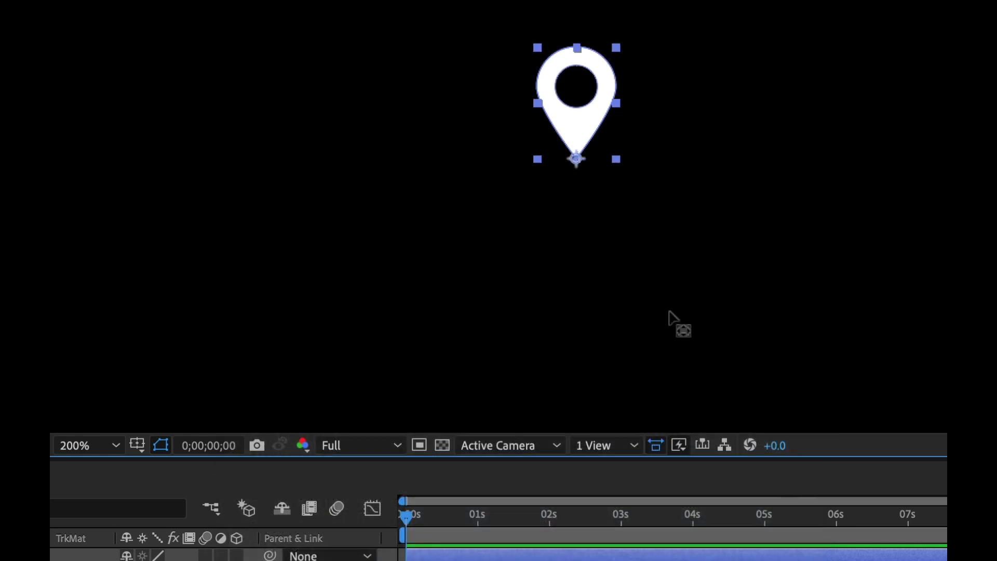
{"action": "left_click", "coordinate": [137, 444]}
{"action": "key", "text": "Escape"}
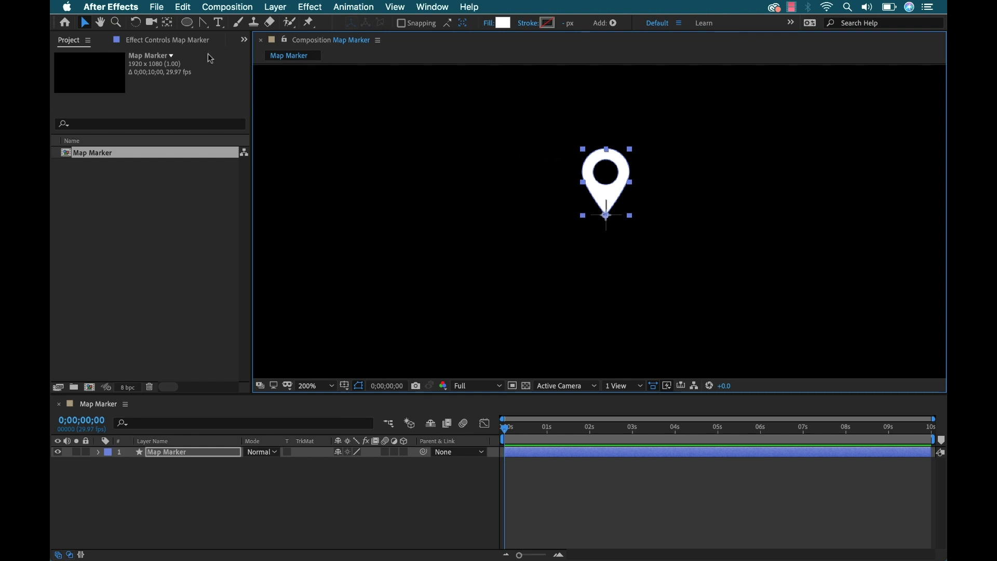
With no layer selected, draw a large circle in a new shape layer beside the pin, at about -124, -2
{"action": "left_click", "coordinate": [187, 22]}
{"action": "left_click", "coordinate": [159, 483]}
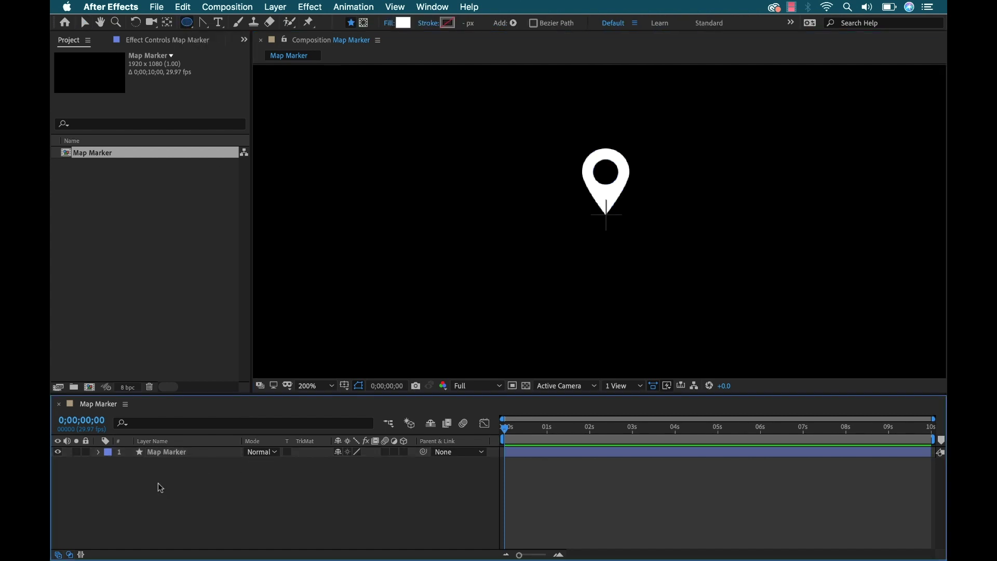
{"action": "left_click", "coordinate": [171, 467]}
{"action": "left_click_drag", "start_coordinate": [483, 172], "coordinate": [538, 218]}
{"action": "left_click_drag", "start_coordinate": [577, 191], "coordinate": [618, 233]}
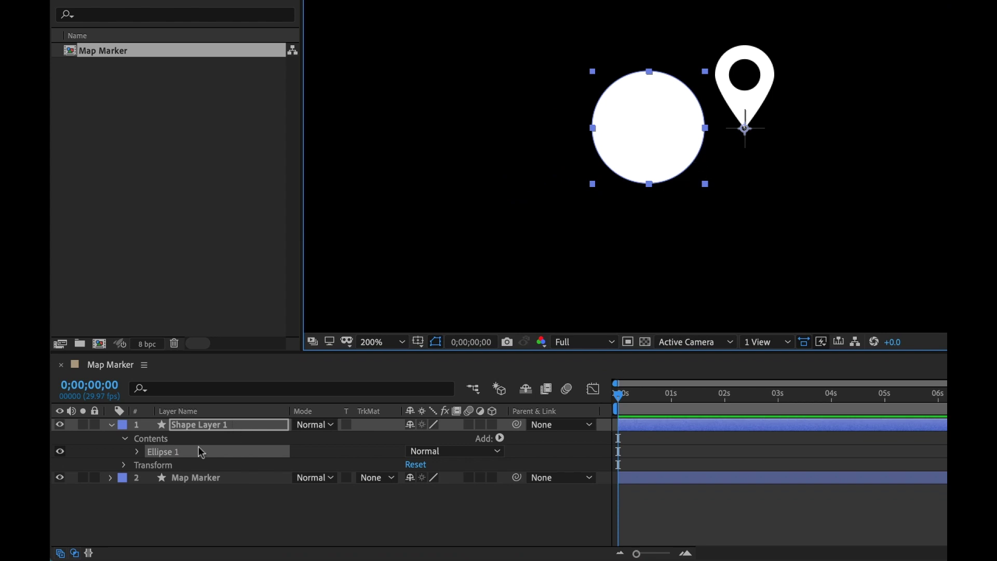
Set the Position in Ellipse 1's own transform to 0, 0 to centre the circle on the pin's tip
{"action": "left_click", "coordinate": [137, 451]}
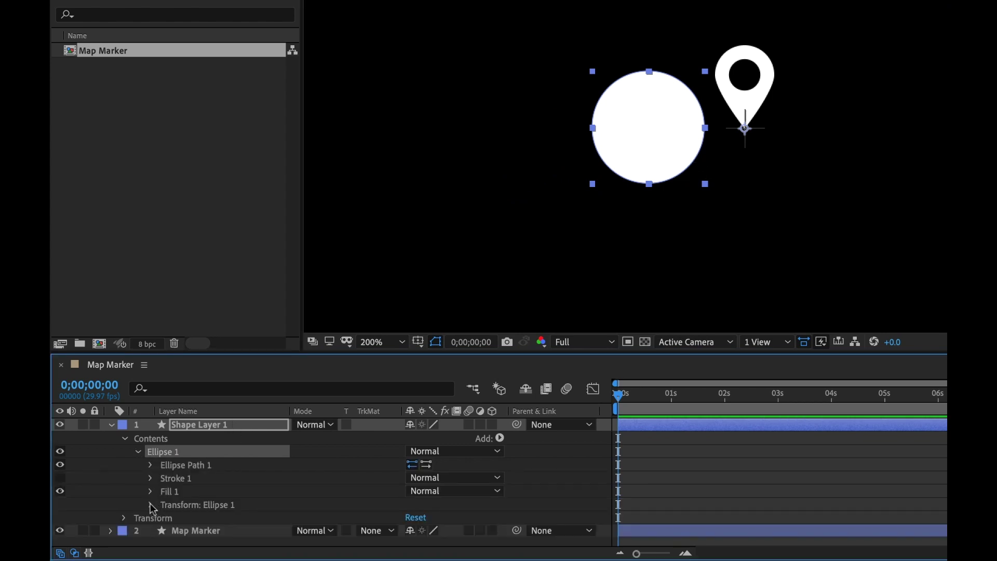
{"action": "left_click", "coordinate": [150, 506]}
{"action": "scroll", "coordinate": [299, 510], "scroll_direction": "down", "scroll_amount": 1}
{"action": "left_click", "coordinate": [420, 459]}
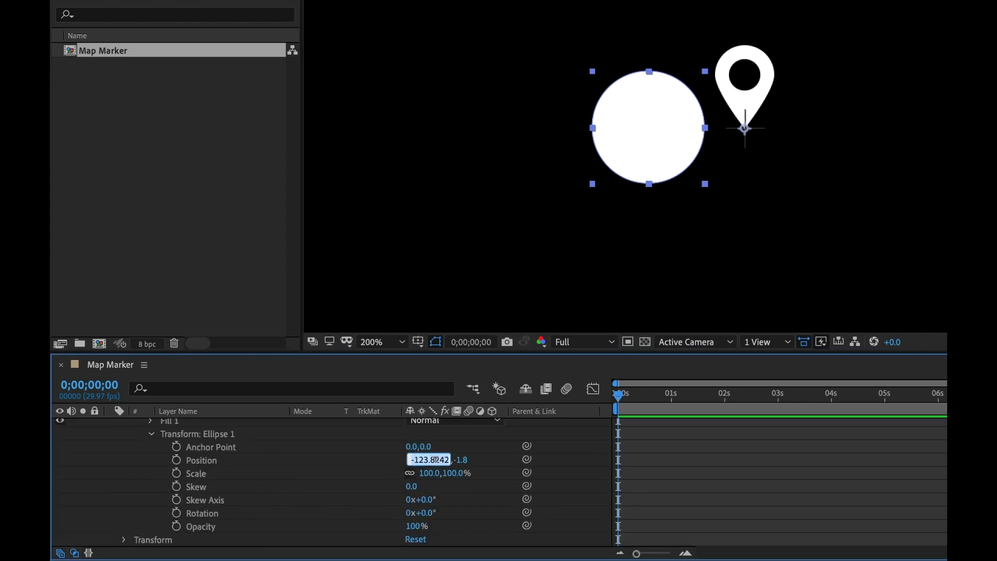
{"action": "type", "text": "0"}
{"action": "key", "text": "Return"}
{"action": "left_click", "coordinate": [460, 460]}
{"action": "type", "text": "0"}
{"action": "key", "text": "Return"}
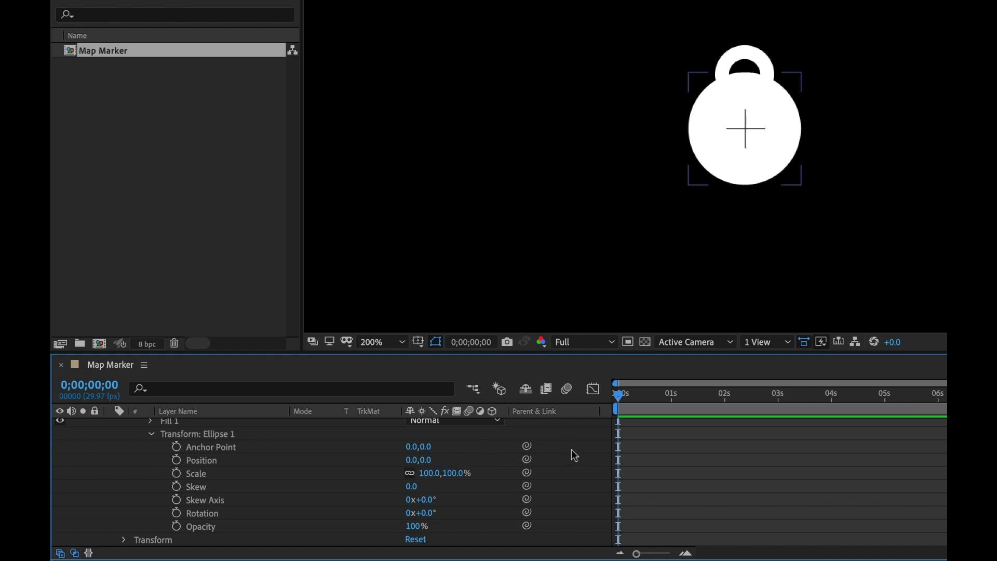
{"action": "left_click", "coordinate": [151, 435]}
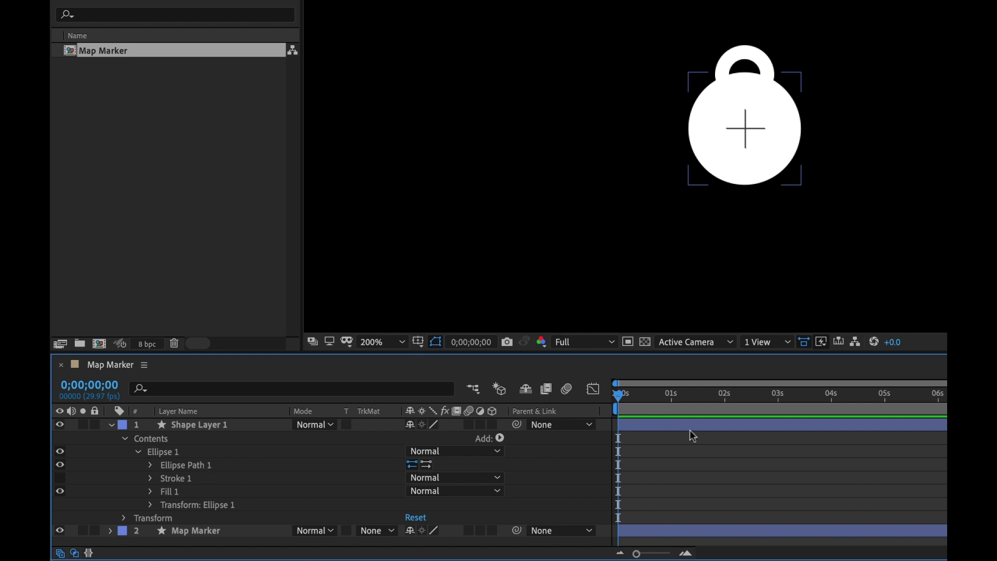
Move the current time to 0;00;00;29 and rename Shape Layer 1 as Radar Ping
{"action": "left_click", "coordinate": [648, 409]}
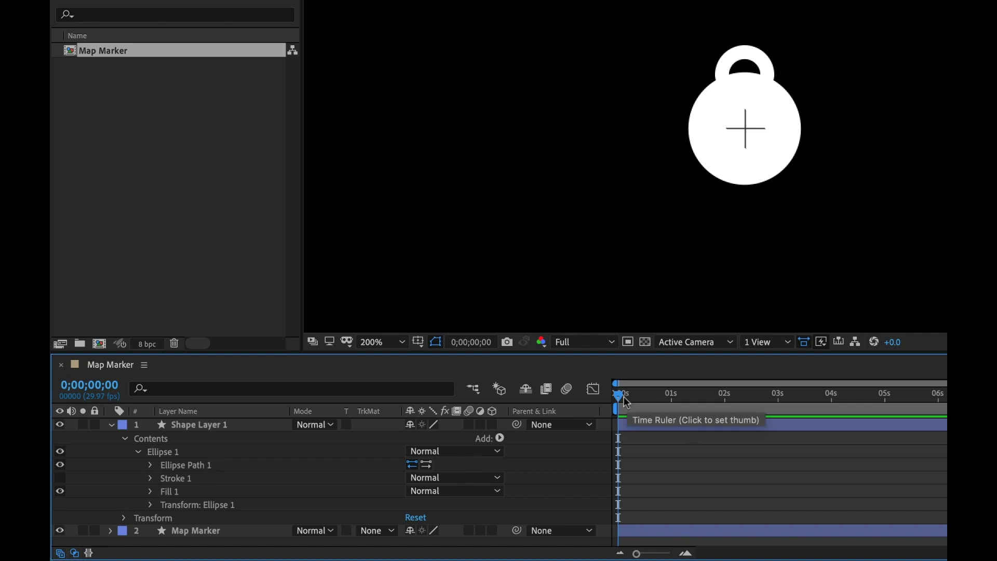
{"action": "left_click_drag", "start_coordinate": [623, 396], "coordinate": [624, 397]}
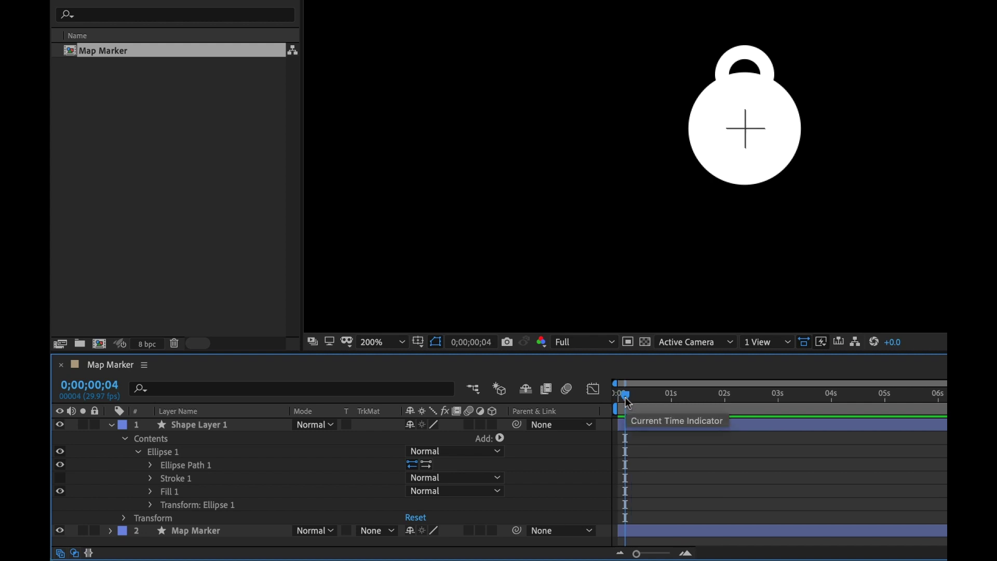
{"action": "left_click_drag", "start_coordinate": [626, 397], "coordinate": [672, 400]}
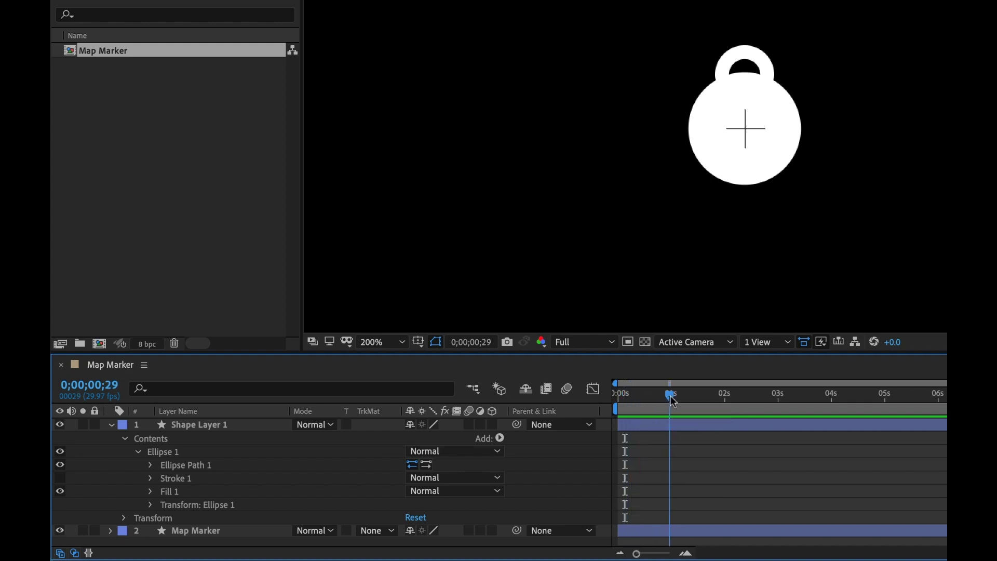
{"action": "left_click", "coordinate": [192, 426]}
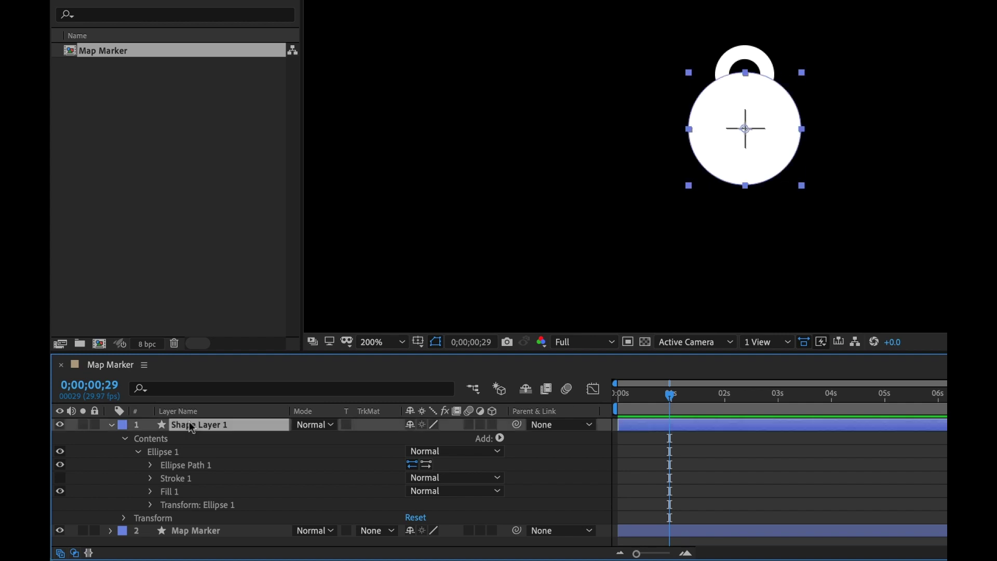
{"action": "key", "text": "Return"}
{"action": "type", "text": "Rad"}
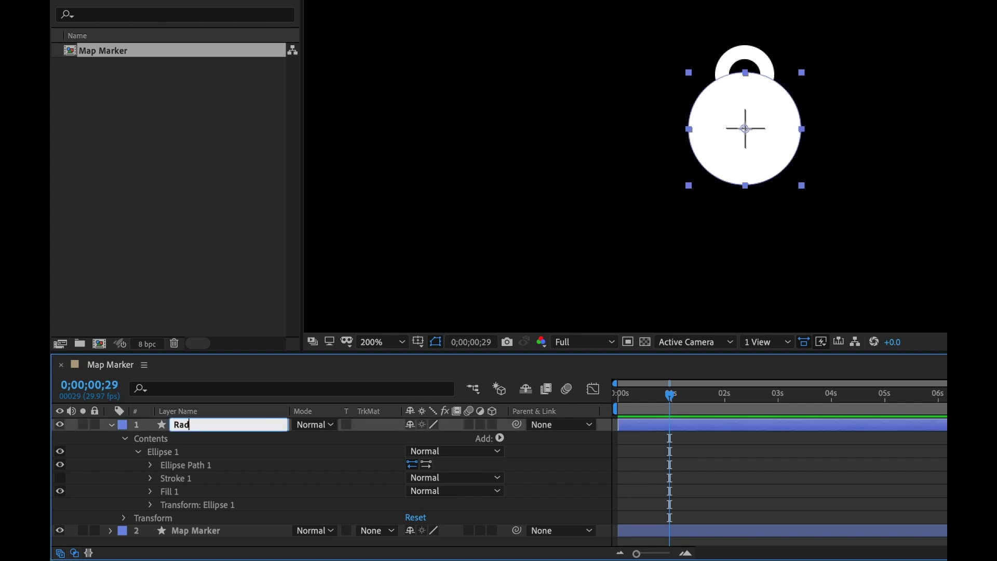
{"action": "key", "text": "Return"}
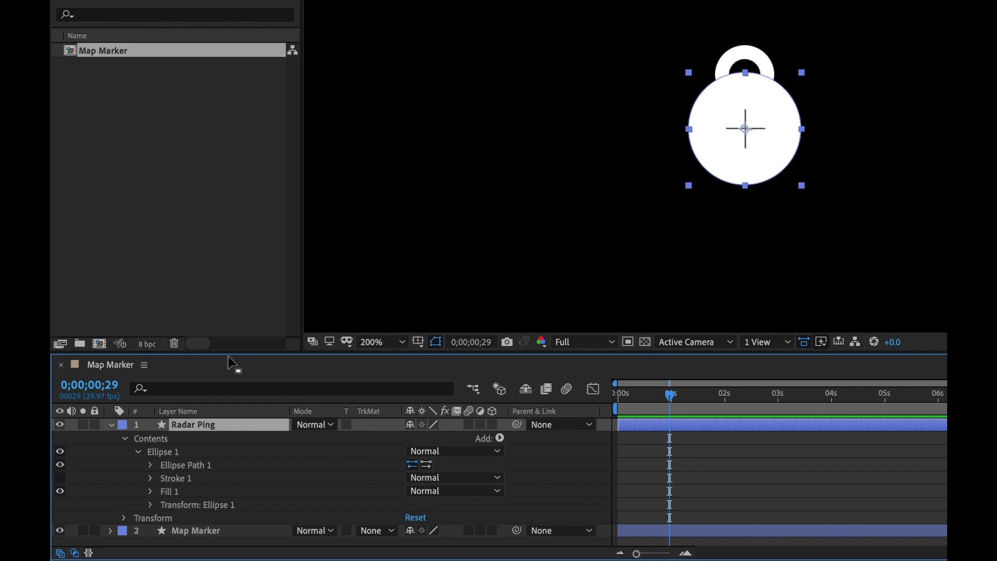
At 0;00;01;00, add an Opacity keyframe of 0% in Ellipse 1's transform on the Radar Ping layer
{"action": "key", "text": "Page_Down"}
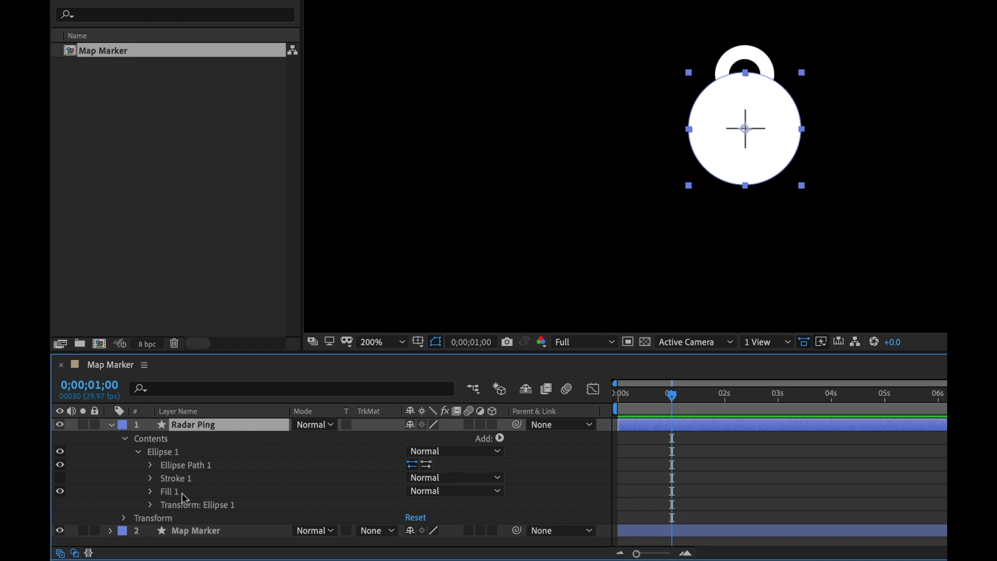
{"action": "left_click", "coordinate": [151, 504]}
{"action": "scroll", "coordinate": [278, 474], "scroll_direction": "down", "scroll_amount": 3}
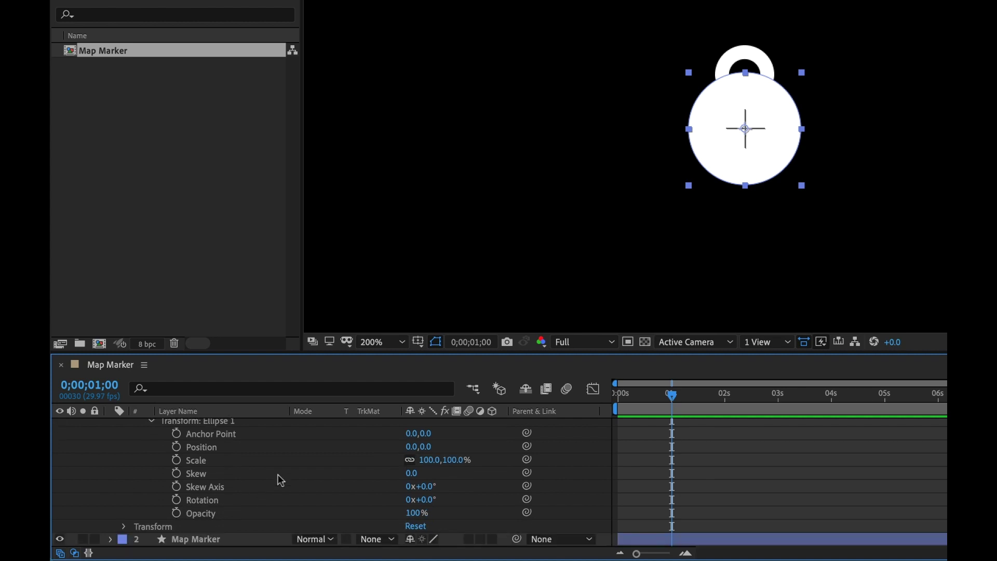
{"action": "scroll", "coordinate": [278, 474], "scroll_direction": "up", "scroll_amount": 1}
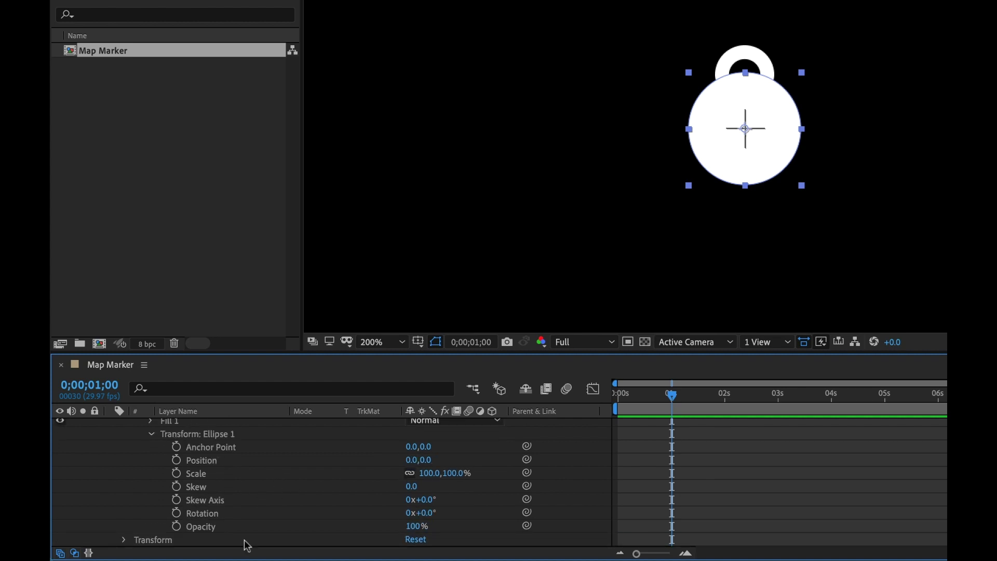
{"action": "left_click", "coordinate": [177, 526]}
{"action": "left_click", "coordinate": [405, 526]}
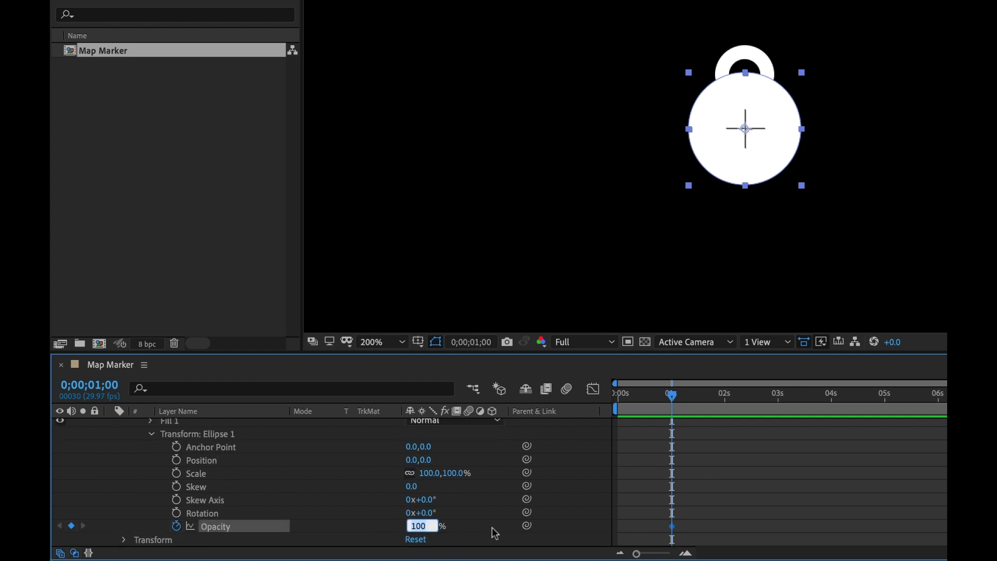
{"action": "type", "text": "0"}
{"action": "key", "text": "Return"}
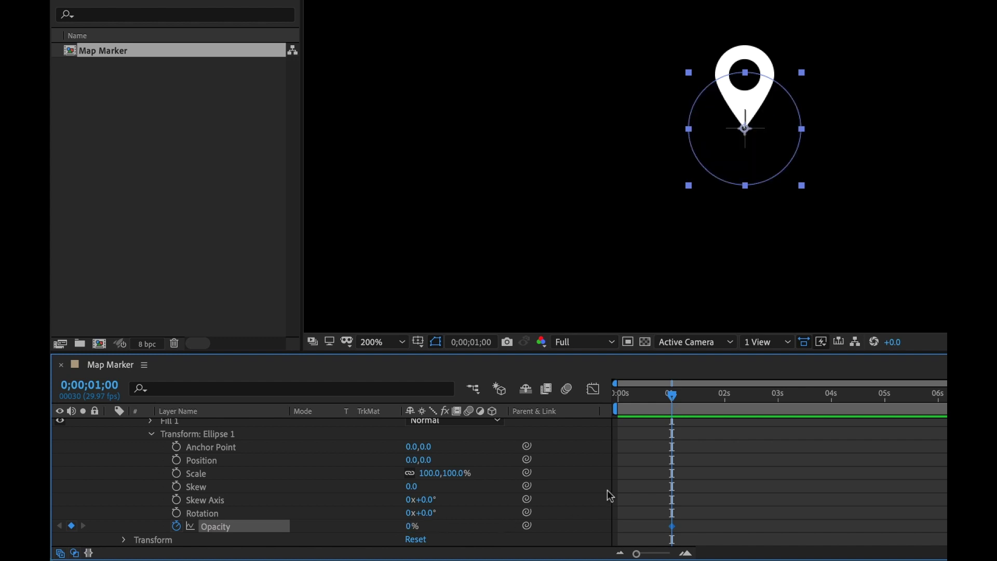
At 0;00;00;00, add an Ellipse 1 Opacity keyframe of 50% and scrub through the fade to one second
{"action": "left_click", "coordinate": [668, 398]}
{"action": "left_click_drag", "start_coordinate": [668, 399], "coordinate": [553, 403]}
{"action": "left_click", "coordinate": [413, 526]}
{"action": "type", "text": "50"}
{"action": "key", "text": "Return"}
{"action": "left_click", "coordinate": [667, 484]}
{"action": "left_click", "coordinate": [626, 395]}
{"action": "left_click_drag", "start_coordinate": [632, 396], "coordinate": [671, 401]}
Keyframe Ellipse Path 1's Size at 0, 0 and move that keyframe to the start of the composition
{"action": "left_click", "coordinate": [157, 473]}
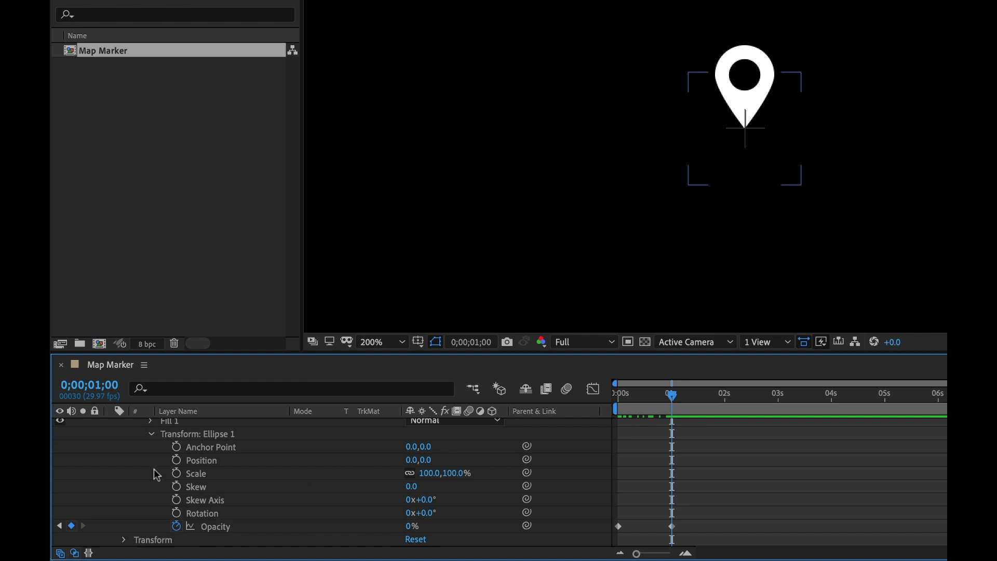
{"action": "left_click", "coordinate": [152, 434]}
{"action": "left_click", "coordinate": [150, 465]}
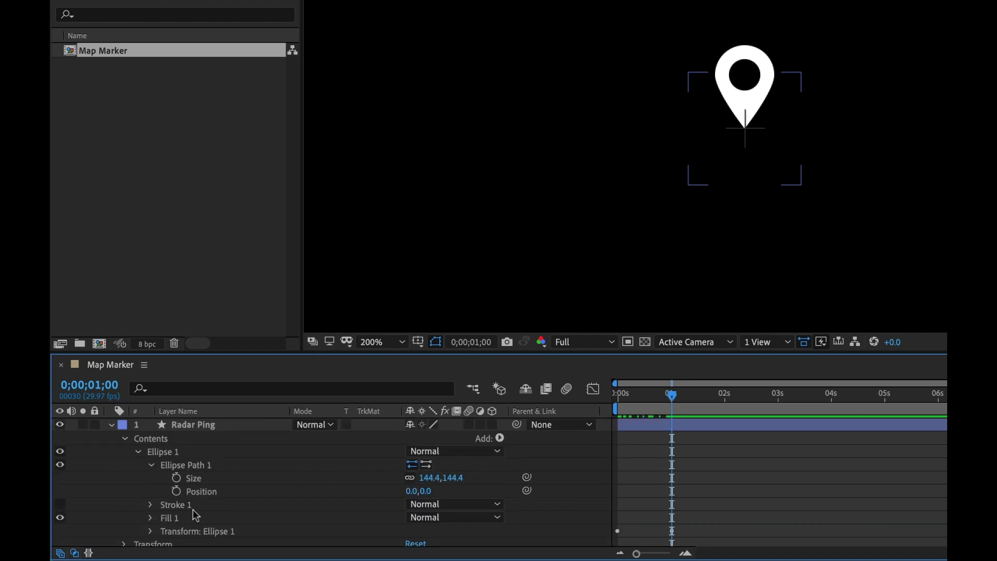
{"action": "left_click", "coordinate": [177, 478]}
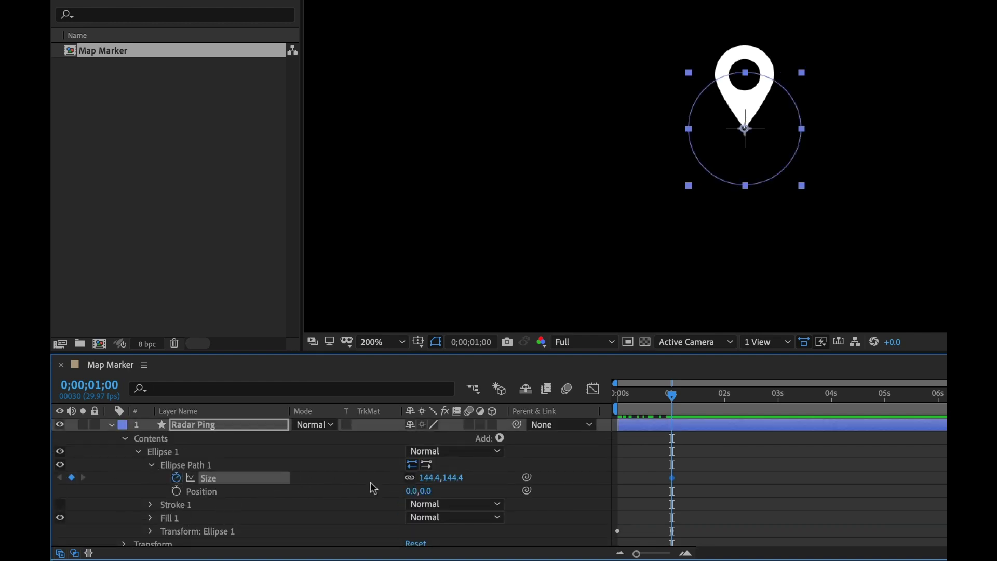
{"action": "left_click", "coordinate": [424, 477]}
{"action": "type", "text": "0"}
{"action": "key", "text": "Return"}
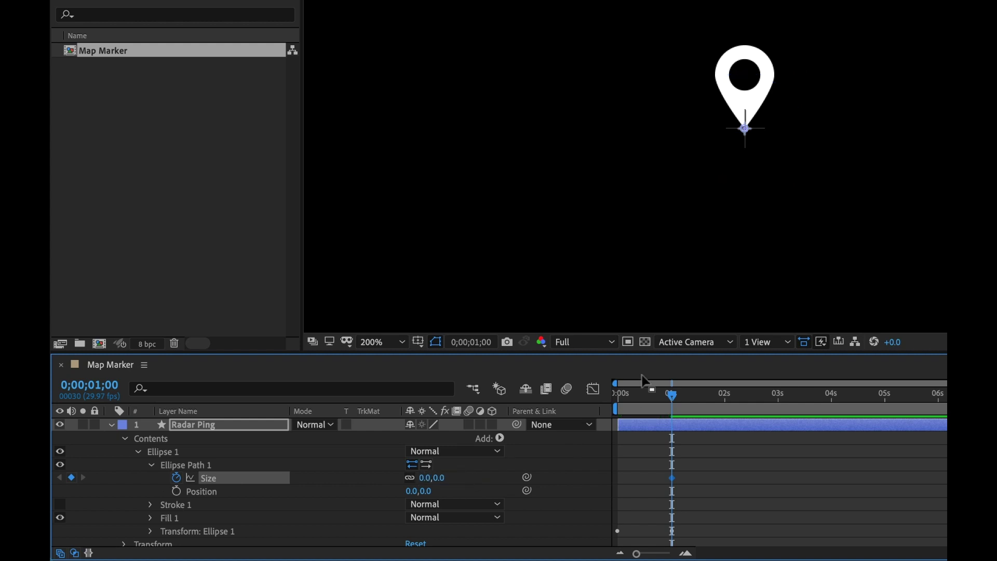
{"action": "left_click_drag", "start_coordinate": [647, 395], "coordinate": [571, 397]}
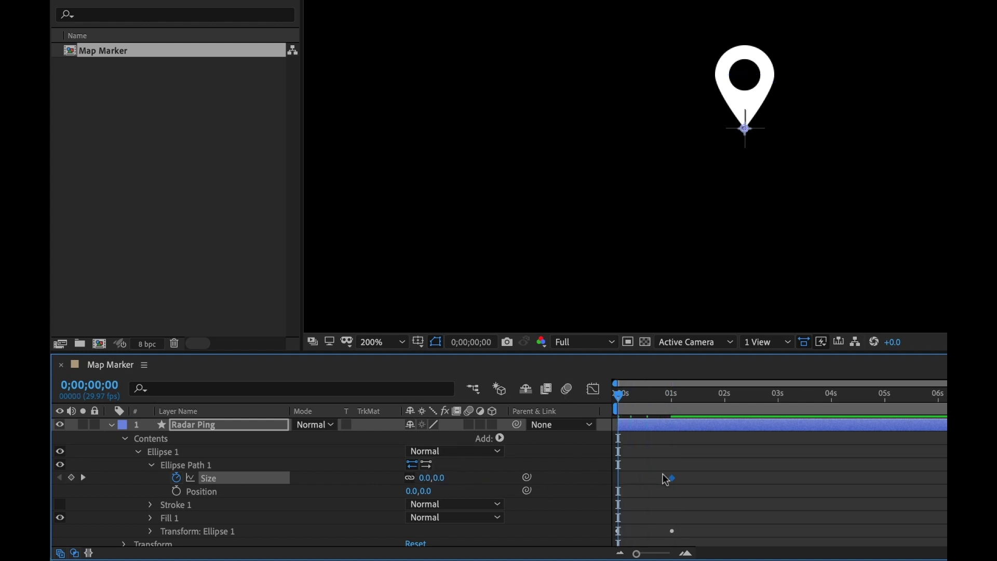
{"action": "left_click_drag", "start_coordinate": [663, 478], "coordinate": [628, 483]}
Show only Radar Ping's keyframed properties and set the ellipse Size to 500, 500 at 0;00;01;00
{"action": "left_click_drag", "start_coordinate": [631, 400], "coordinate": [672, 400]}
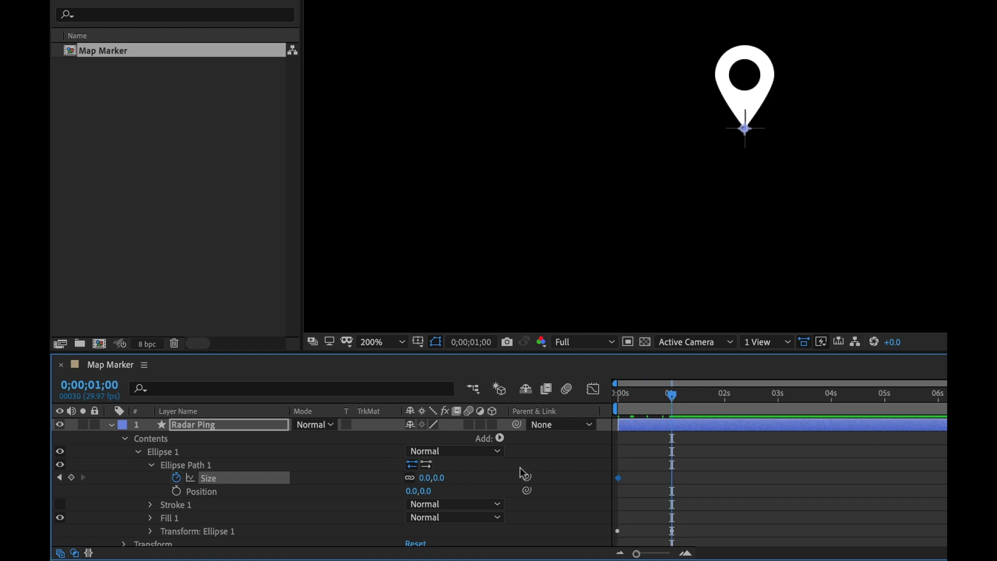
{"action": "left_click", "coordinate": [441, 481]}
{"action": "key", "text": "space"}
{"action": "left_click", "coordinate": [682, 404]}
{"action": "left_click_drag", "start_coordinate": [683, 406], "coordinate": [673, 405]}
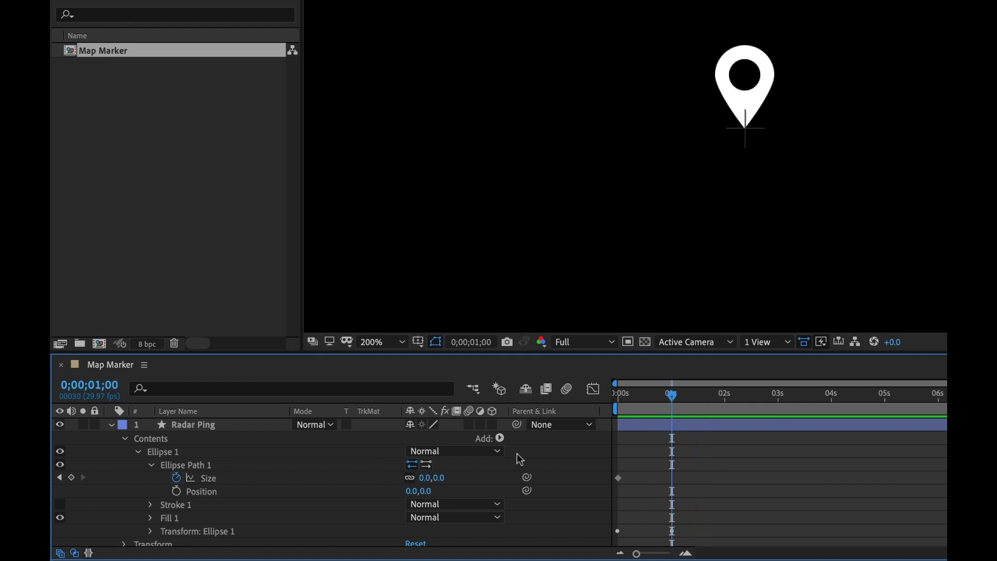
{"action": "key", "text": "u"}
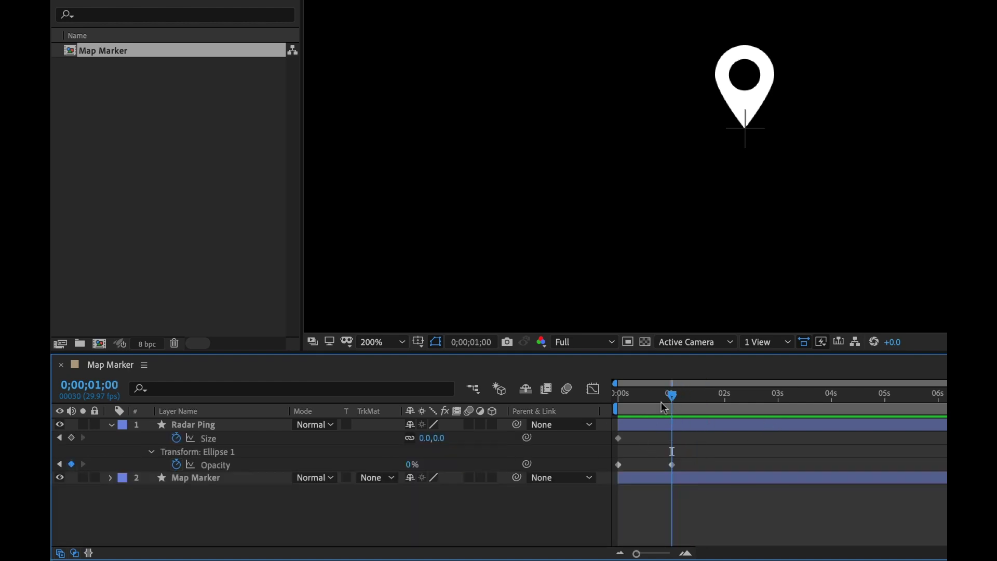
{"action": "left_click", "coordinate": [427, 437]}
{"action": "type", "text": "5"}
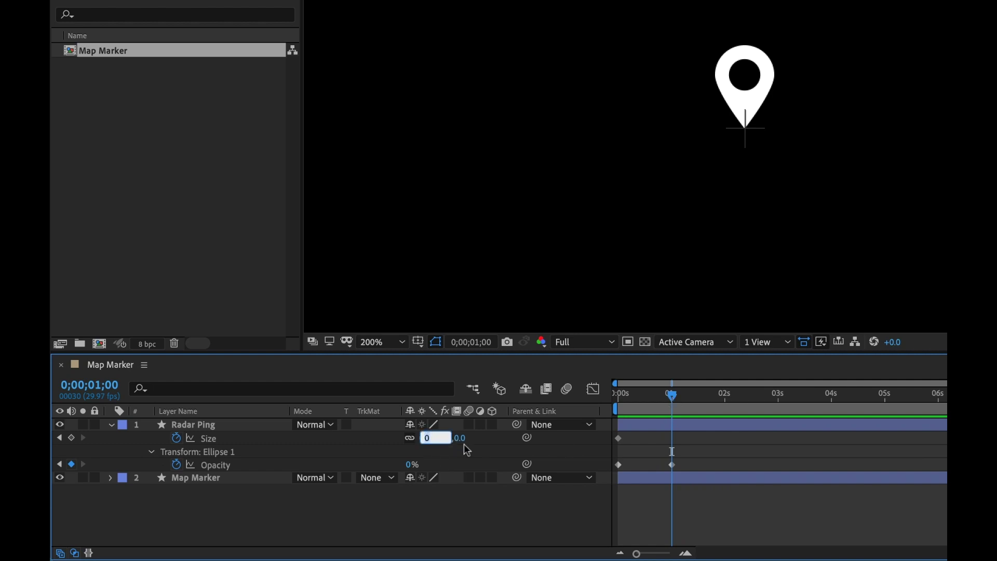
{"action": "type", "text": "00"}
{"action": "key", "text": "Return"}
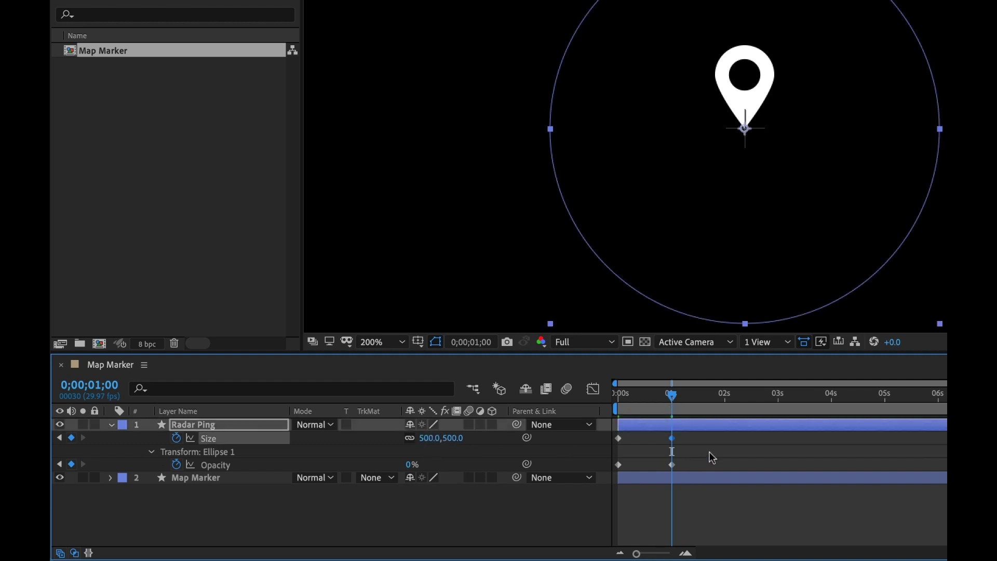
{"action": "left_click", "coordinate": [718, 454]}
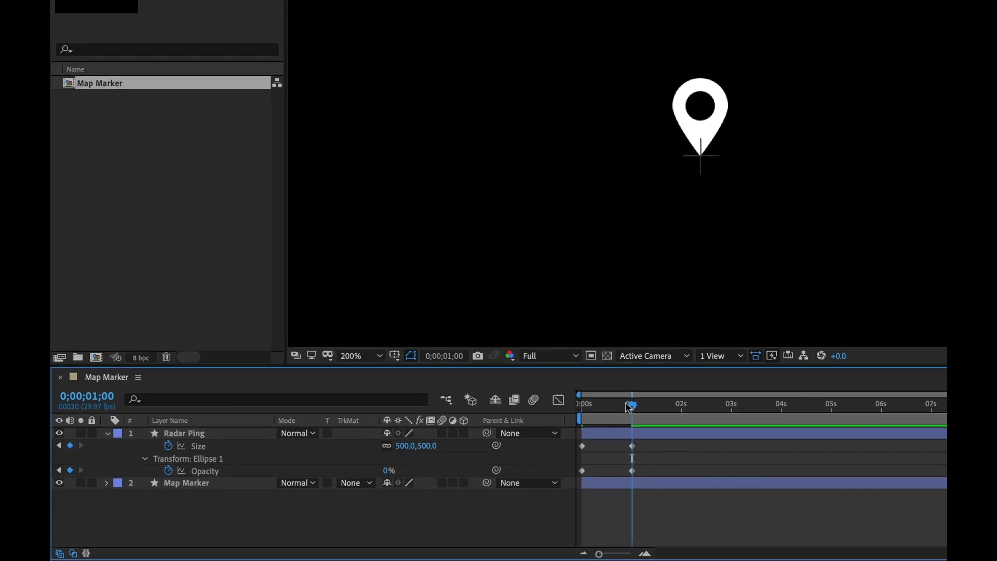
Preview and scrub the first second of the Radar Ping animation to check the growth and fade
{"action": "key", "text": "space"}
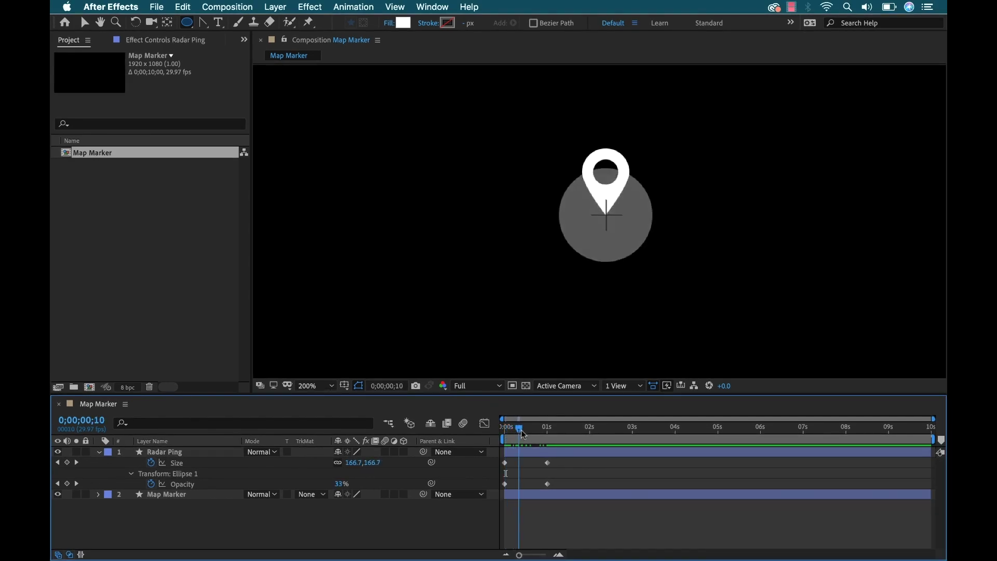
{"action": "left_click", "coordinate": [512, 428]}
{"action": "mouse_move", "coordinate": [511, 429]}
{"action": "left_mouse_down"}
{"action": "mouse_move", "coordinate": [539, 429]}
{"action": "mouse_move", "coordinate": [521, 429]}
{"action": "left_mouse_up"}
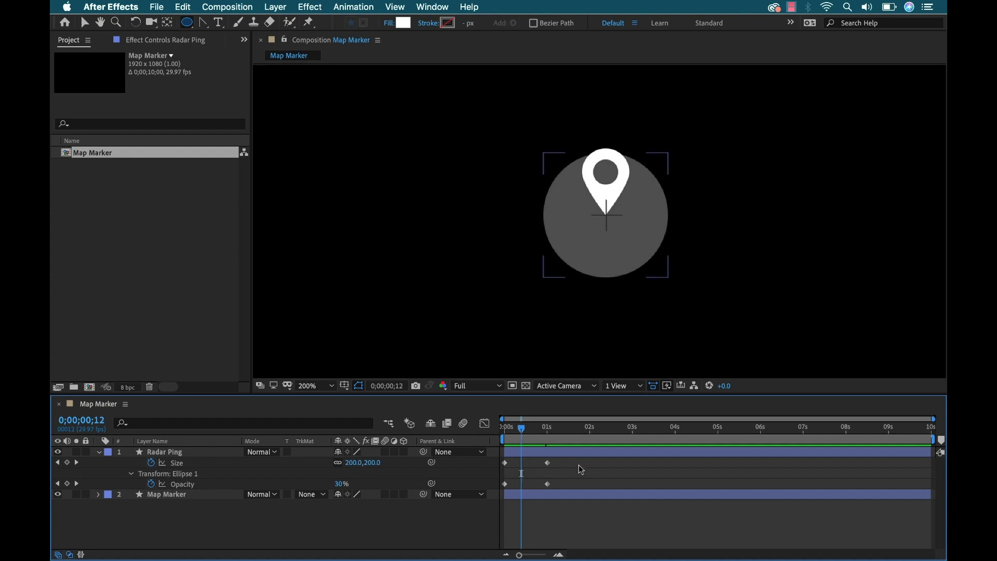
Apply Easy Ease to both Size keyframes and display their speed graph in the Graph Editor
{"action": "left_click_drag", "start_coordinate": [566, 466], "coordinate": [500, 475]}
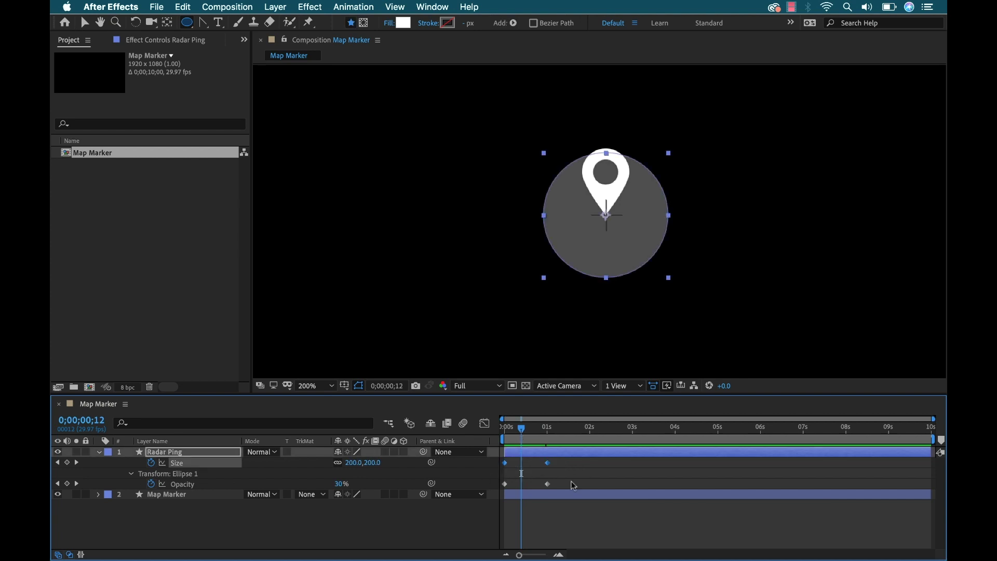
{"action": "key", "text": "F9"}
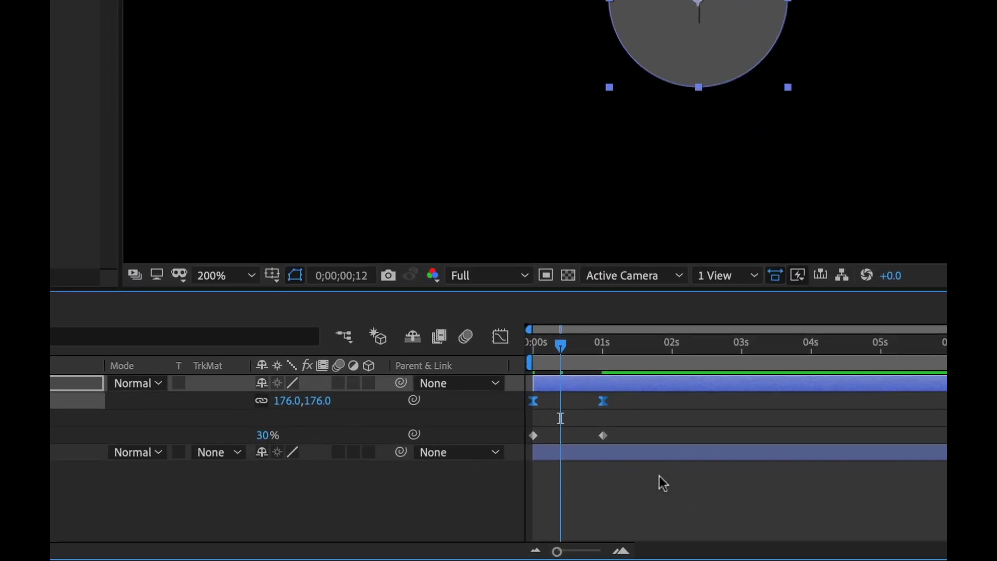
{"action": "left_click", "coordinate": [502, 335]}
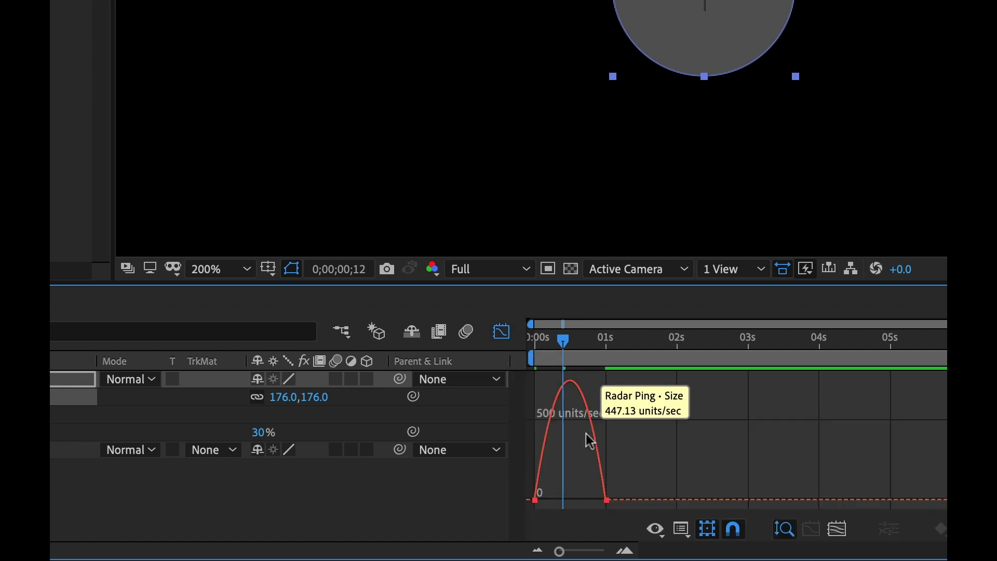
{"action": "left_click", "coordinate": [680, 529]}
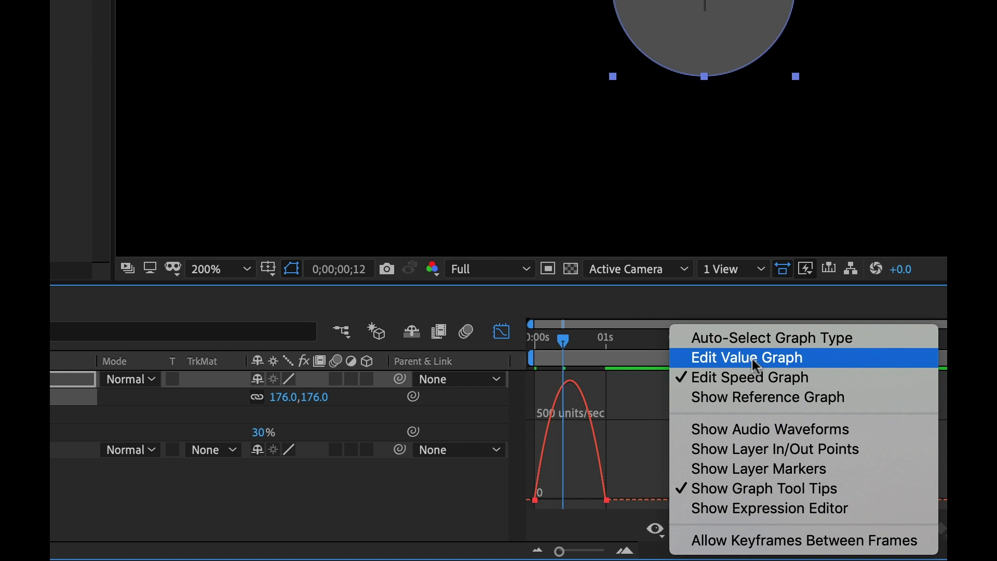
{"action": "left_click", "coordinate": [648, 421]}
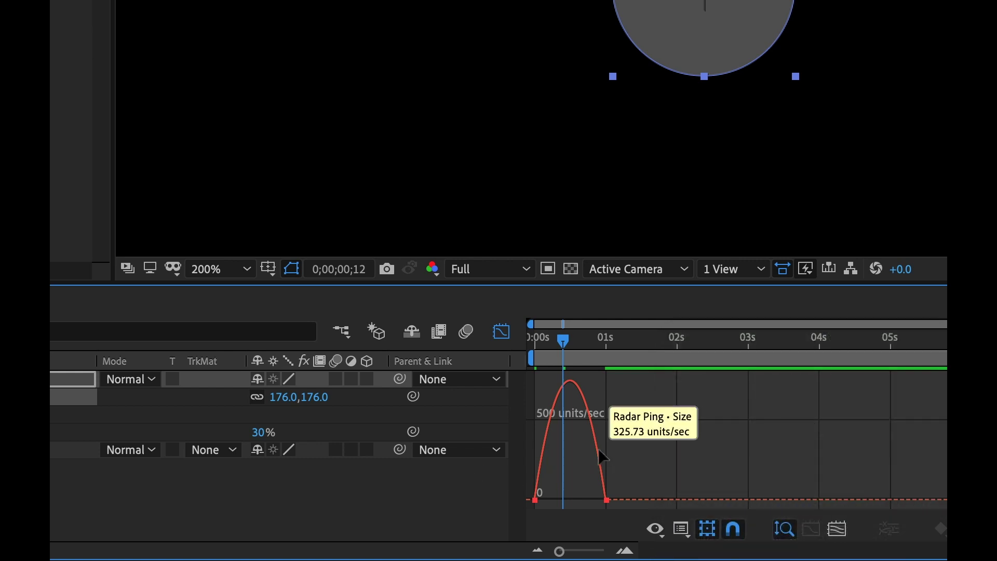
Extend the last Size keyframe's influence back to the first keyframe for a fast start, scrub the result, and close the Graph Editor
{"action": "left_click", "coordinate": [598, 447]}
{"action": "left_click_drag", "start_coordinate": [598, 495], "coordinate": [537, 494]}
{"action": "left_click_drag", "start_coordinate": [563, 340], "coordinate": [555, 352]}
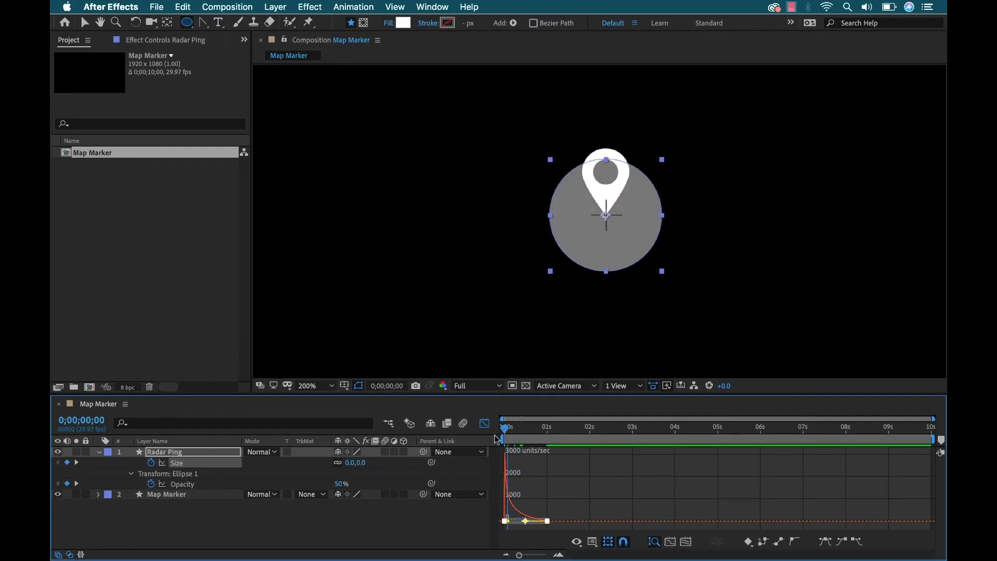
{"action": "left_click_drag", "start_coordinate": [515, 436], "coordinate": [525, 435]}
{"action": "left_click", "coordinate": [484, 423]}
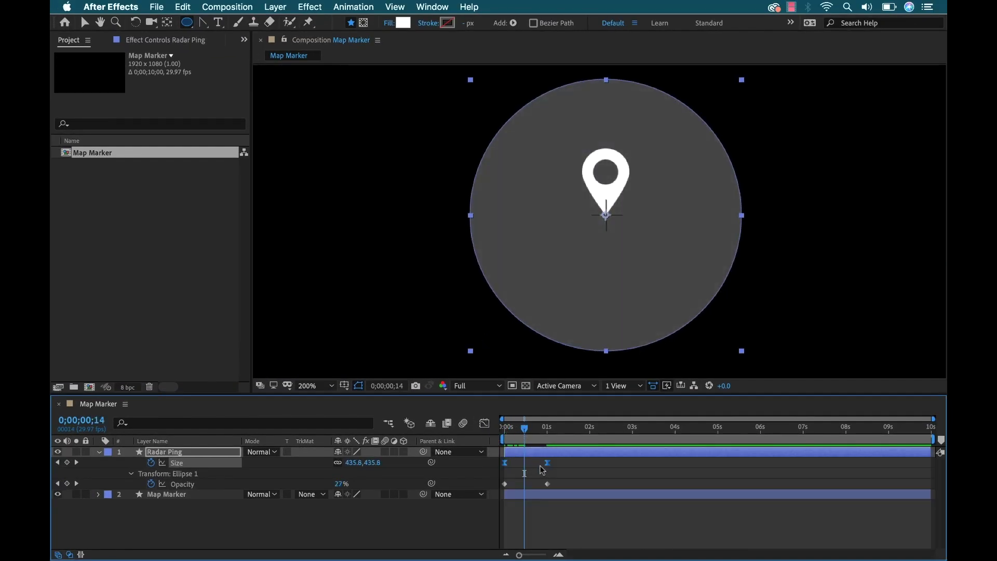
Add the expression loopOut(type = "cycle", numKeyframes = 0) to the Opacity property of Radar Ping's Ellipse 1
{"action": "left_click", "coordinate": [570, 463]}
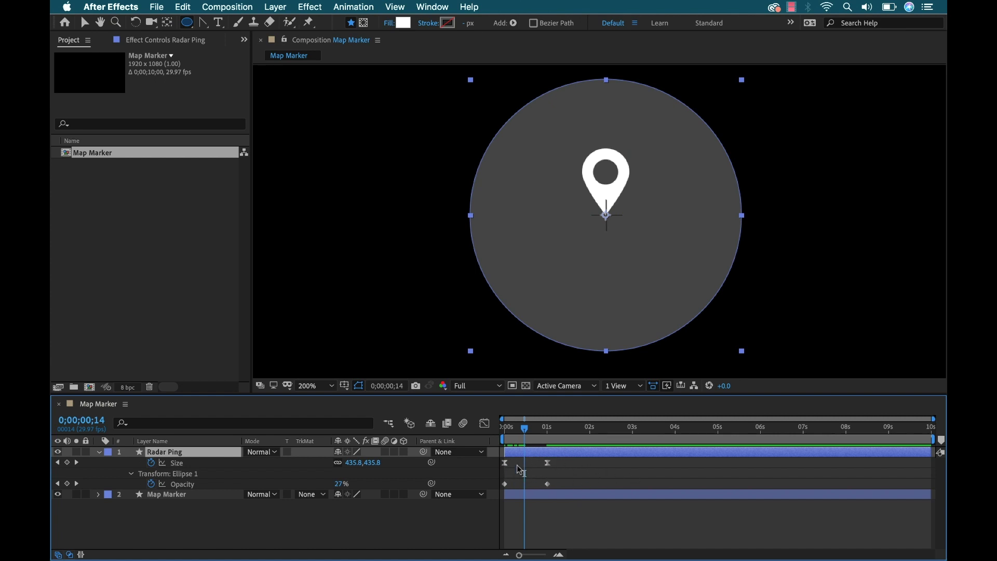
{"action": "mouse_move", "coordinate": [517, 431]}
{"action": "left_mouse_down"}
{"action": "mouse_move", "coordinate": [492, 432]}
{"action": "mouse_move", "coordinate": [555, 434]}
{"action": "mouse_move", "coordinate": [499, 431]}
{"action": "mouse_move", "coordinate": [523, 441]}
{"action": "left_mouse_up"}
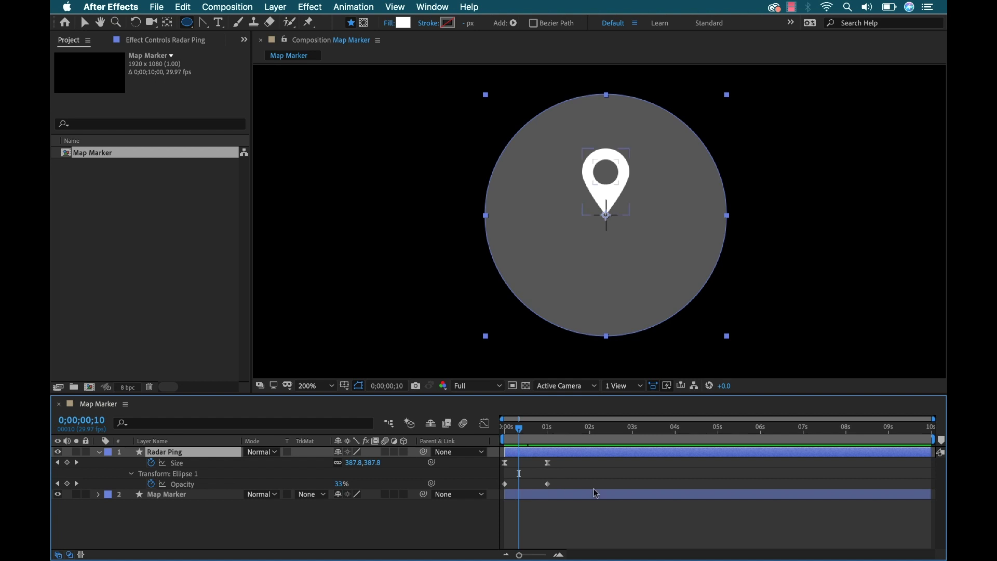
{"action": "left_click", "coordinate": [527, 430]}
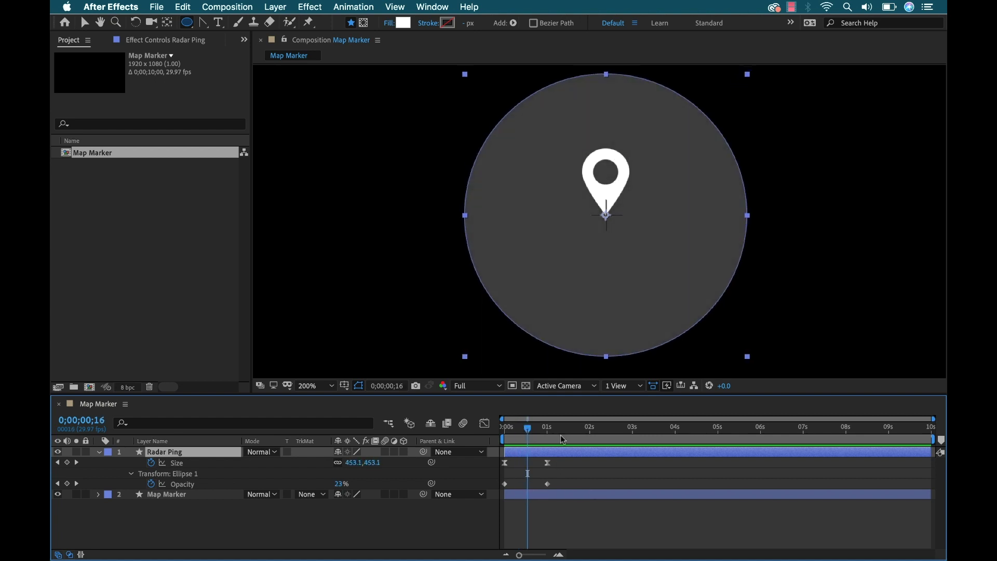
{"action": "left_click", "coordinate": [291, 474]}
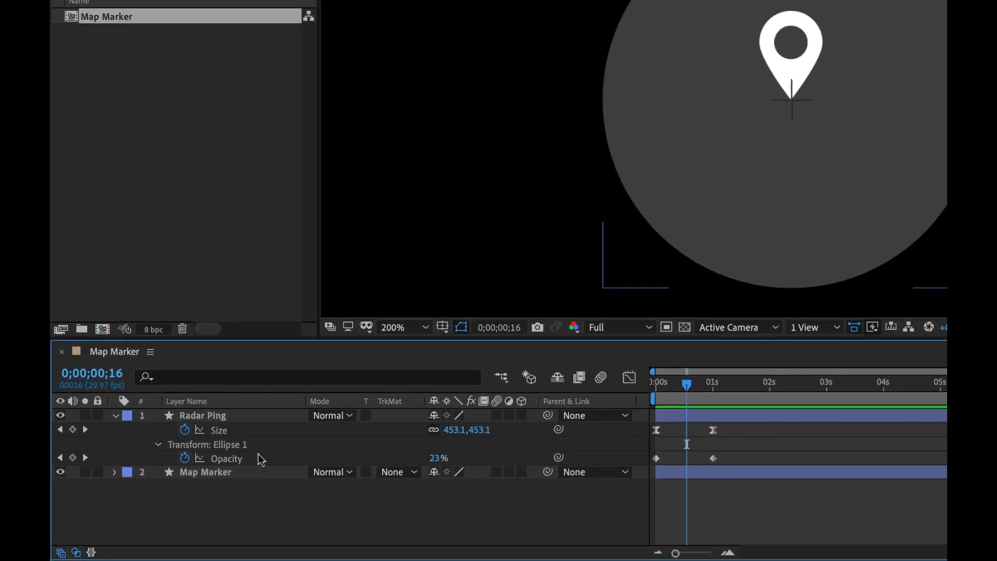
{"action": "left_click", "coordinate": [185, 458], "text": "alt"}
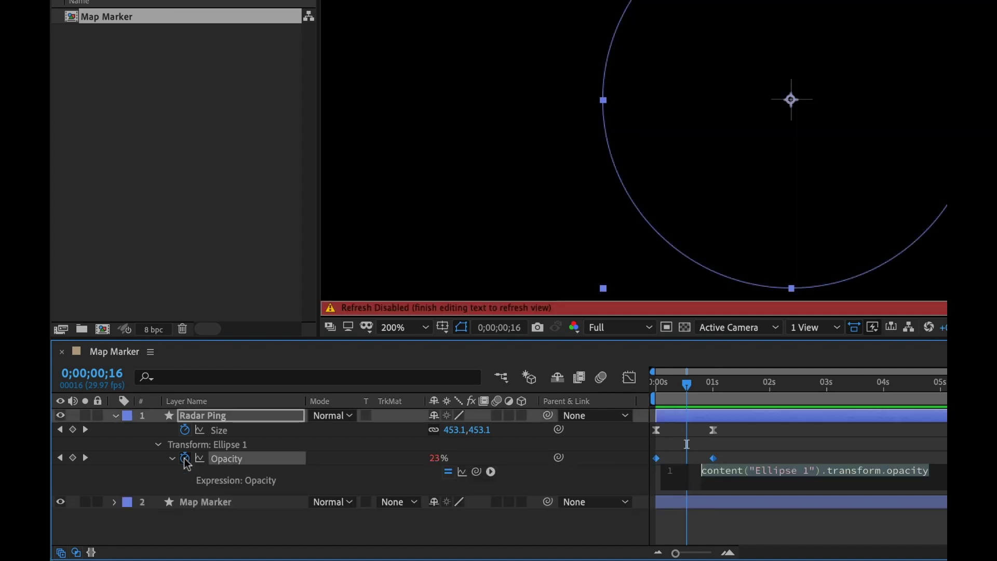
{"action": "left_click", "coordinate": [491, 472]}
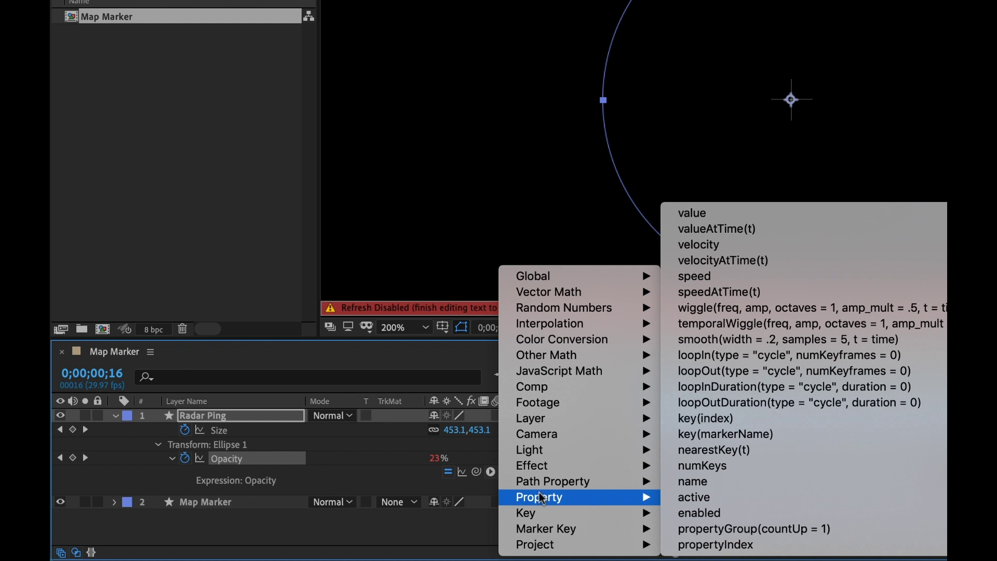
{"action": "left_click", "coordinate": [734, 371]}
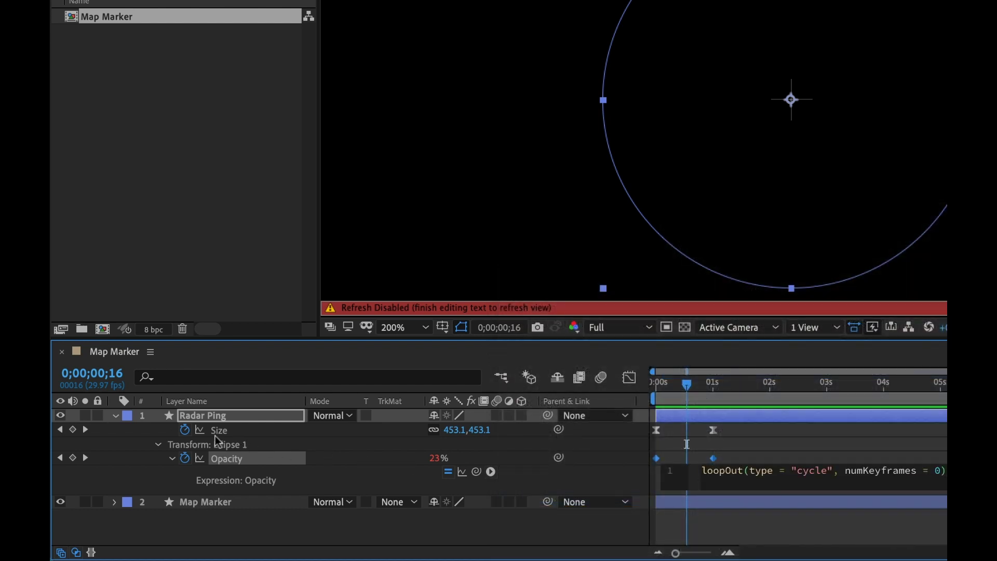
Add the expression loopOut(type = "cycle", numKeyframes = 0) to Radar Ping's Size and scrub past the first second to check the loop
{"action": "left_click", "coordinate": [185, 430], "text": "alt"}
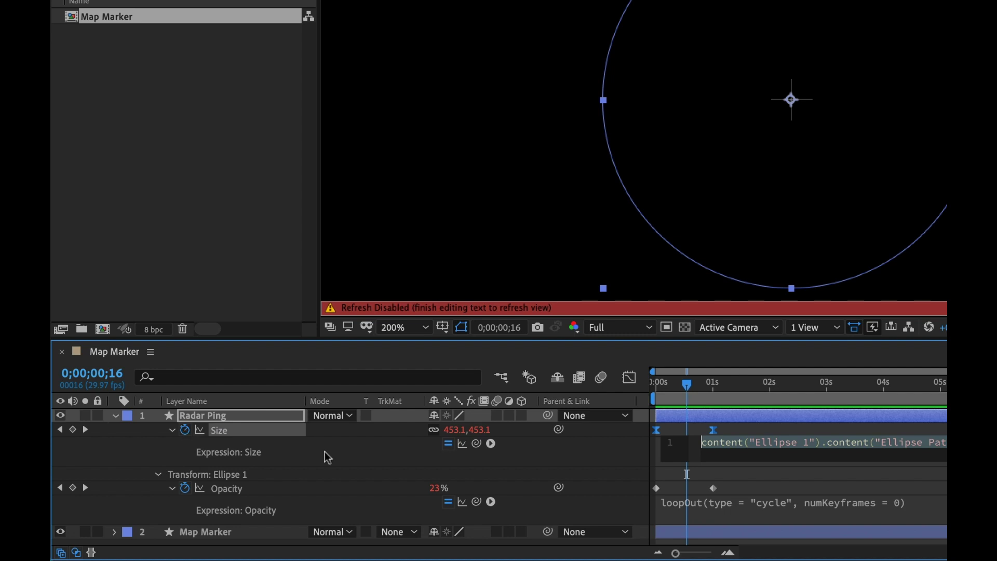
{"action": "left_click", "coordinate": [491, 443]}
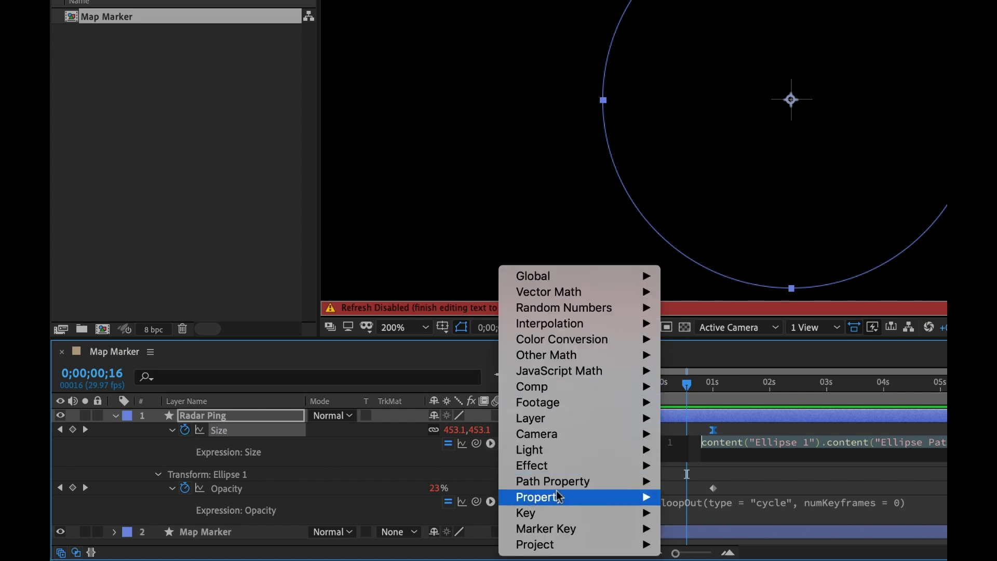
{"action": "mouse_move", "coordinate": [554, 495]}
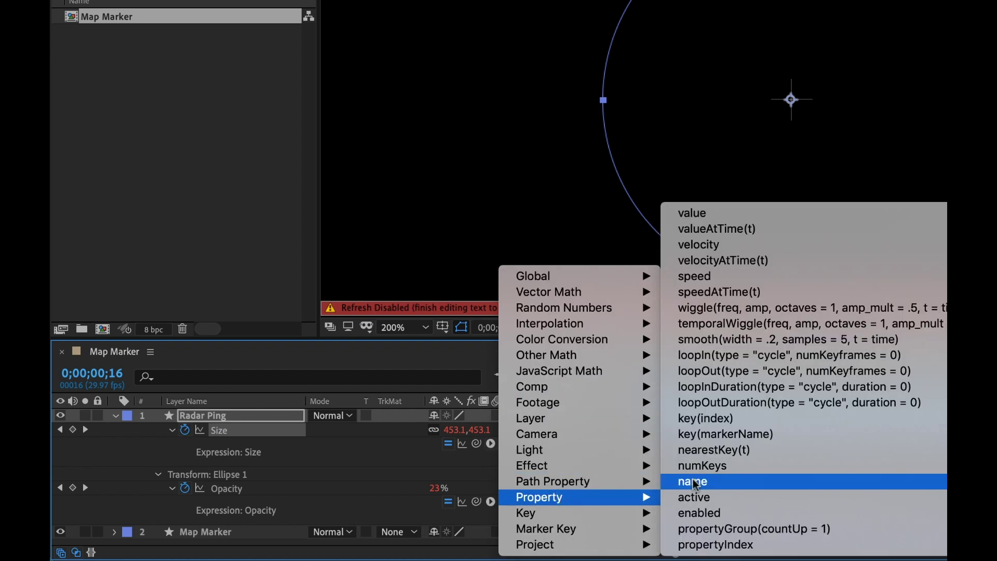
{"action": "left_click", "coordinate": [724, 375]}
{"action": "left_click", "coordinate": [916, 471]}
{"action": "left_click_drag", "start_coordinate": [671, 397], "coordinate": [741, 391]}
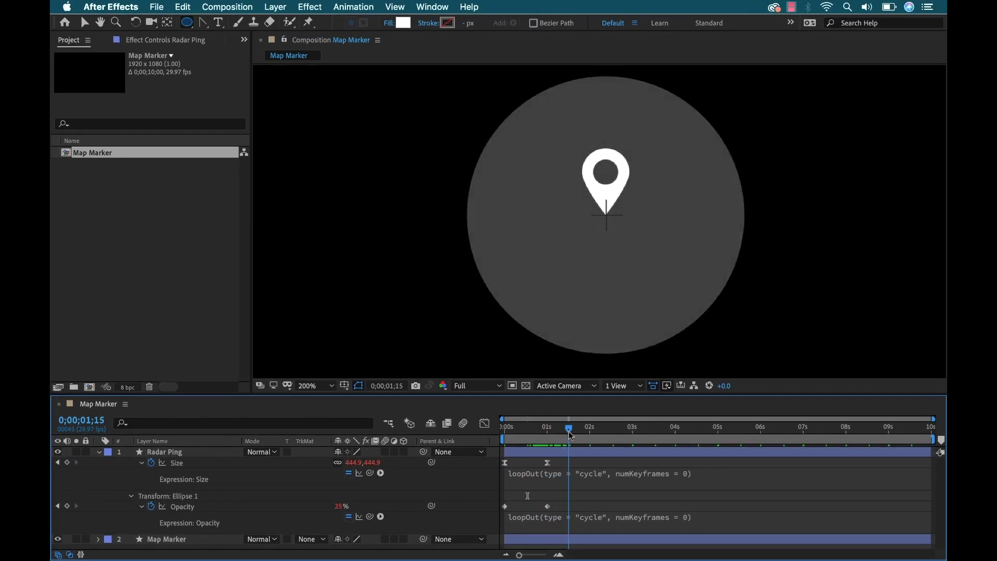
{"action": "left_click_drag", "start_coordinate": [569, 434], "coordinate": [619, 434]}
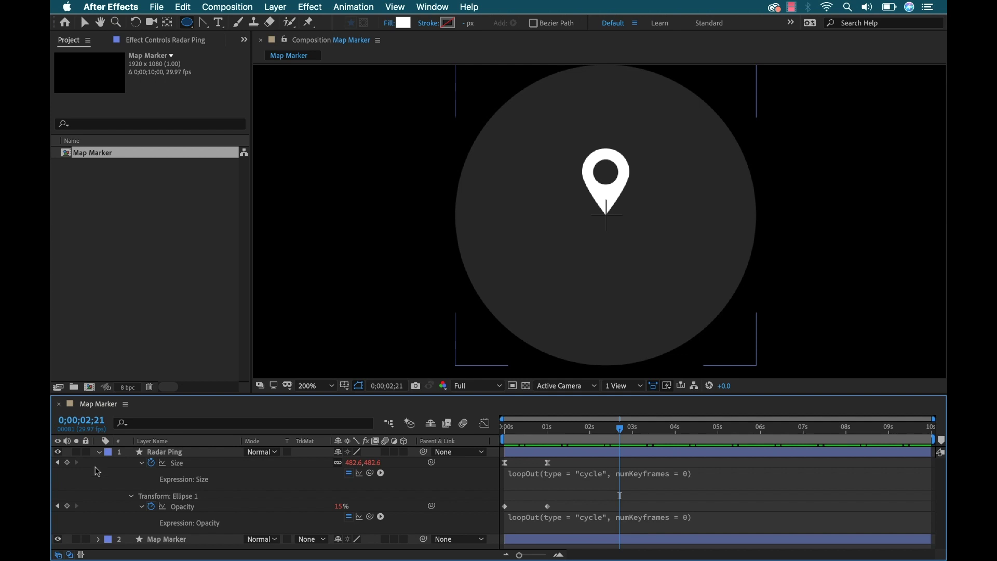
Collapse the Radar Ping layer, place it beneath the Map Marker layer and make it a 3D layer
{"action": "left_click", "coordinate": [99, 452]}
{"action": "left_click_drag", "start_coordinate": [160, 453], "coordinate": [159, 468]}
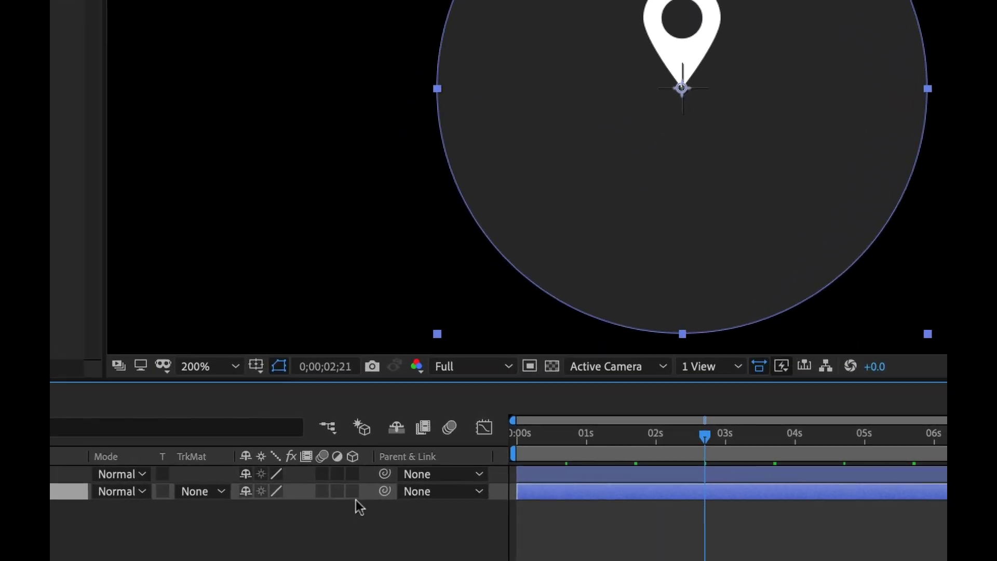
{"action": "left_click", "coordinate": [353, 491]}
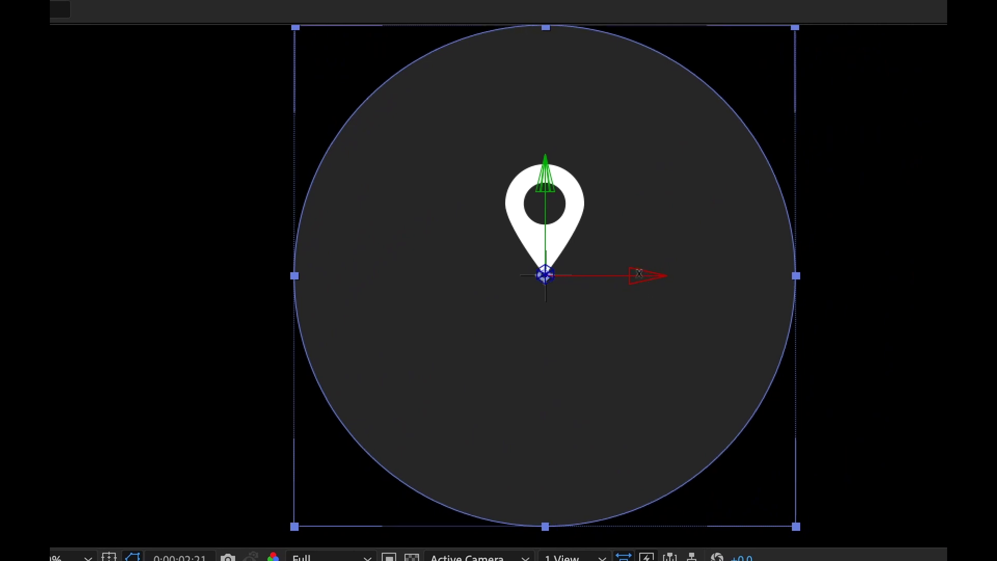
Tilt Radar Ping about its X axis to lie like a ground plane, and set its X Orientation to 285°
{"action": "left_click_drag", "start_coordinate": [638, 274], "coordinate": [643, 189]}
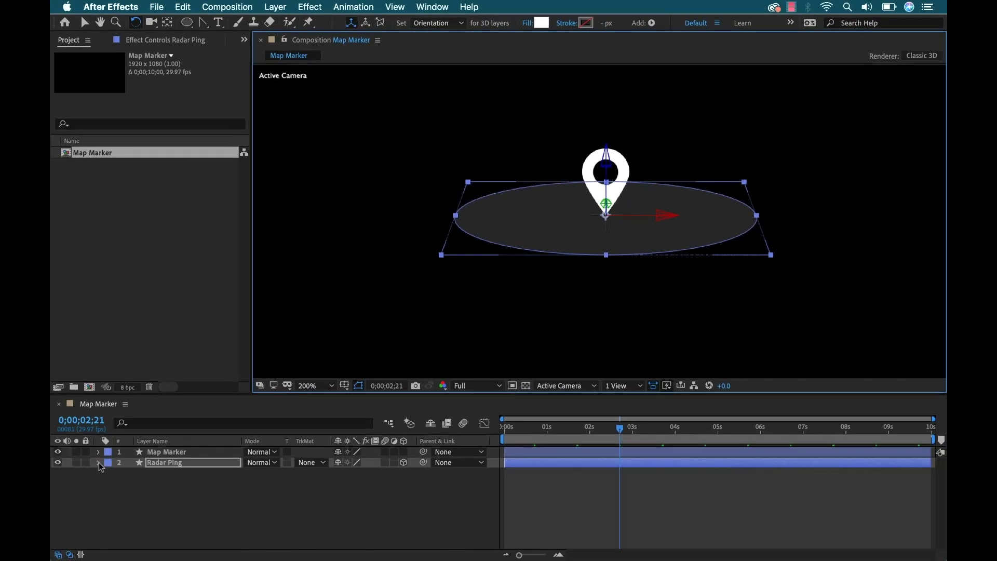
{"action": "left_click", "coordinate": [98, 462]}
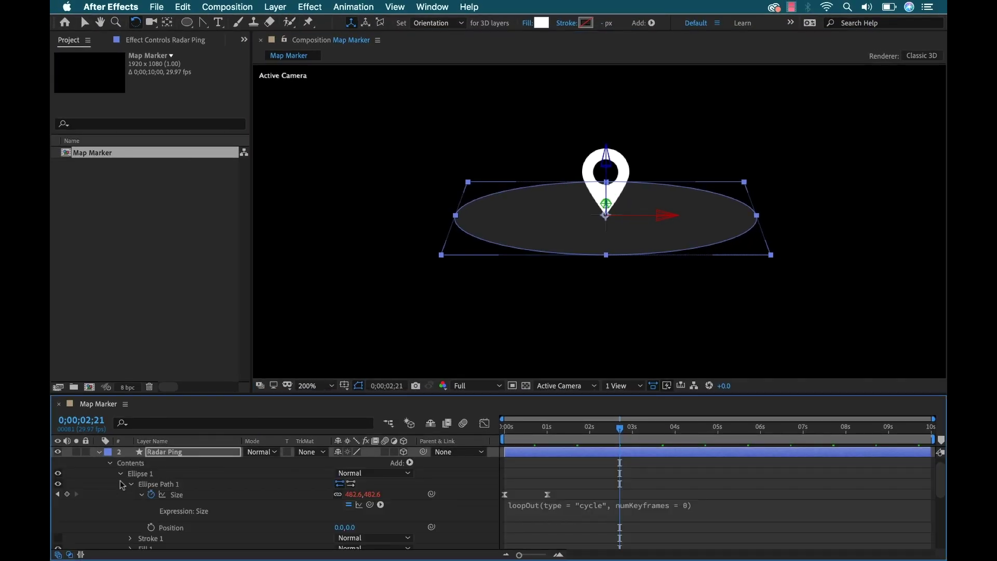
{"action": "left_click", "coordinate": [110, 463]}
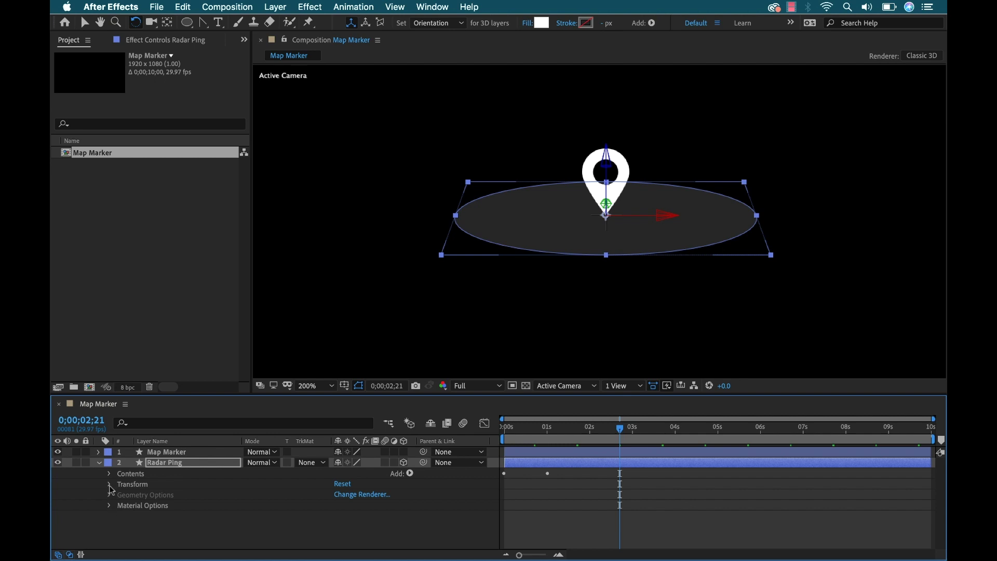
{"action": "left_click", "coordinate": [110, 485]}
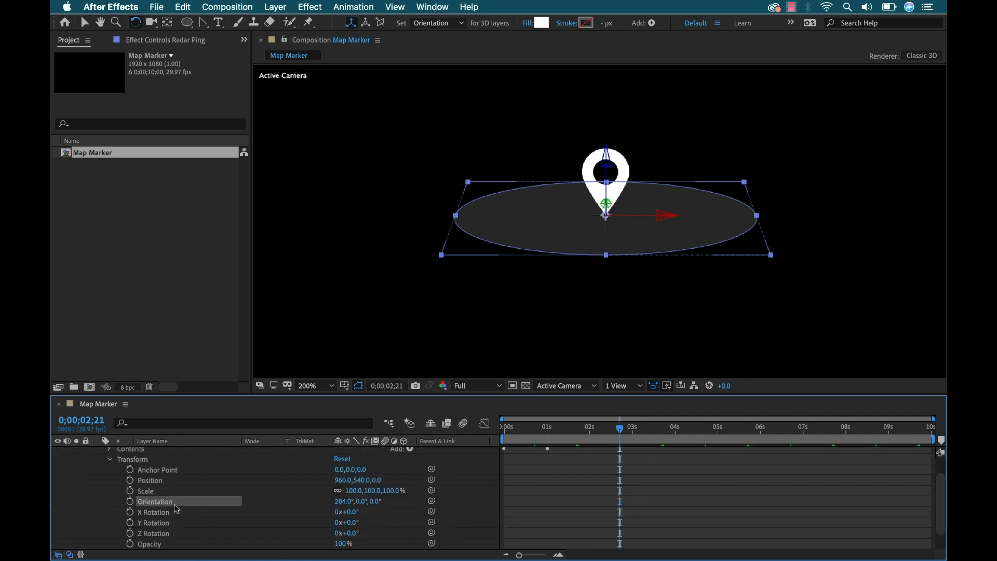
{"action": "left_click", "coordinate": [344, 501]}
{"action": "type", "text": "285"}
{"action": "key", "text": "Return"}
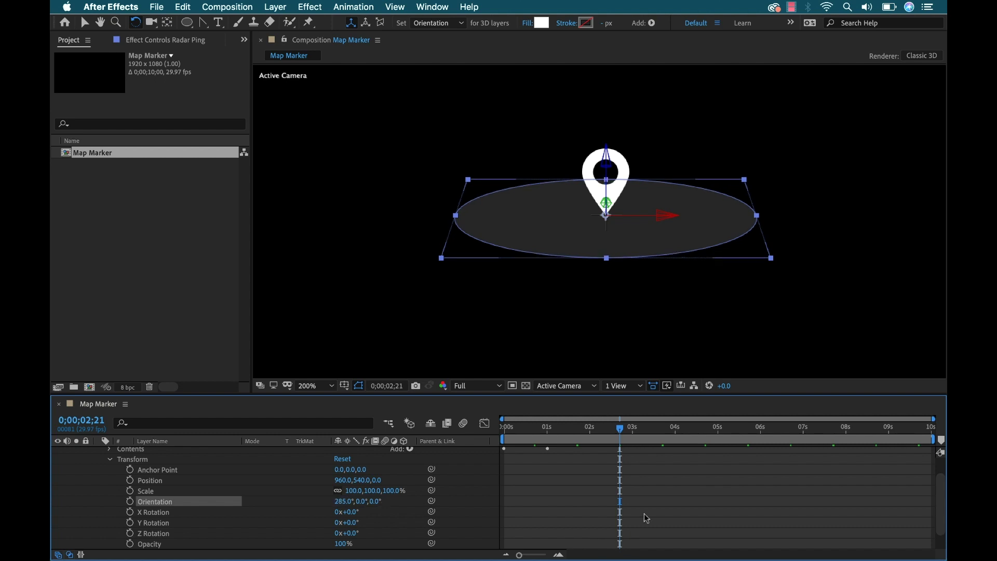
{"action": "left_click", "coordinate": [630, 535]}
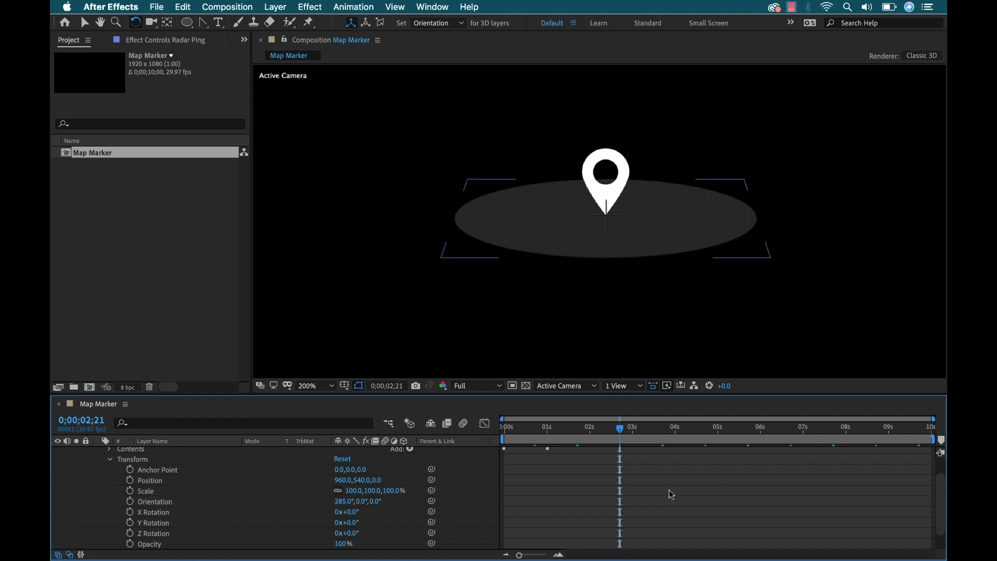